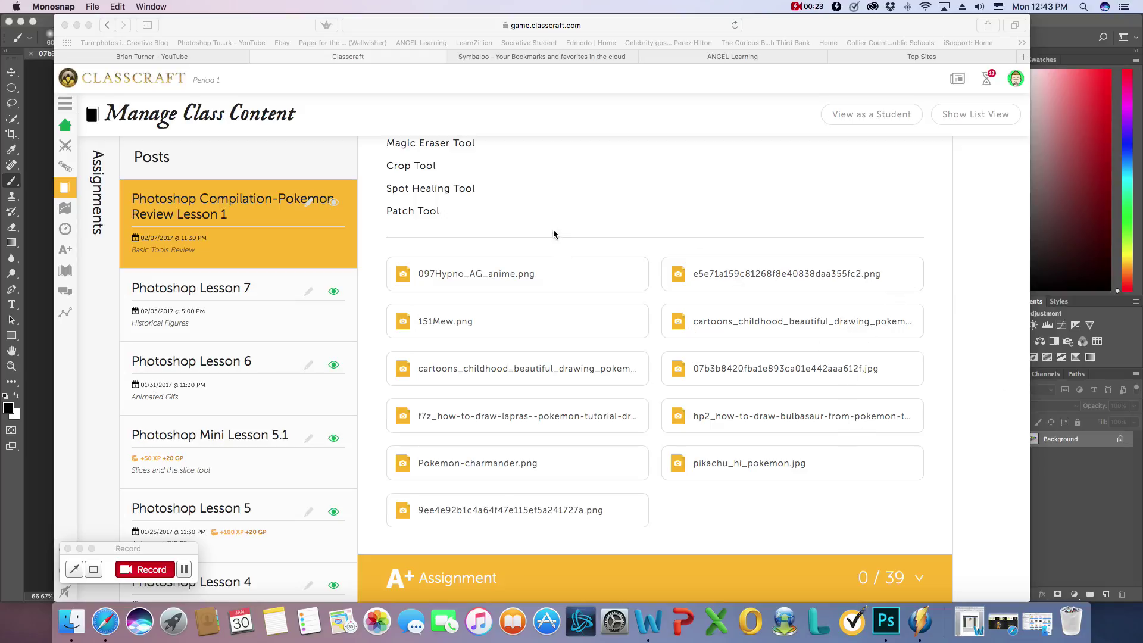
# Review the Pokemon Review Lesson 1 post and preview its attached Sandshrew, Bulbasaur and Poké Ball background images
pyautogui.scroll(3, 616, 350)
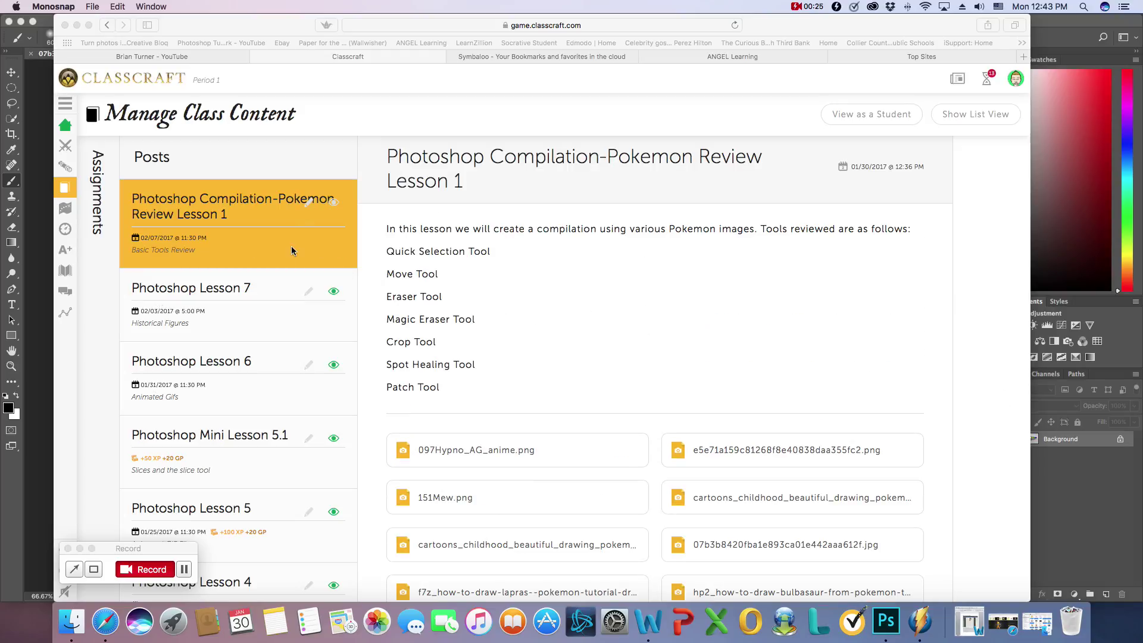
pyautogui.scroll(-5, 714, 324)
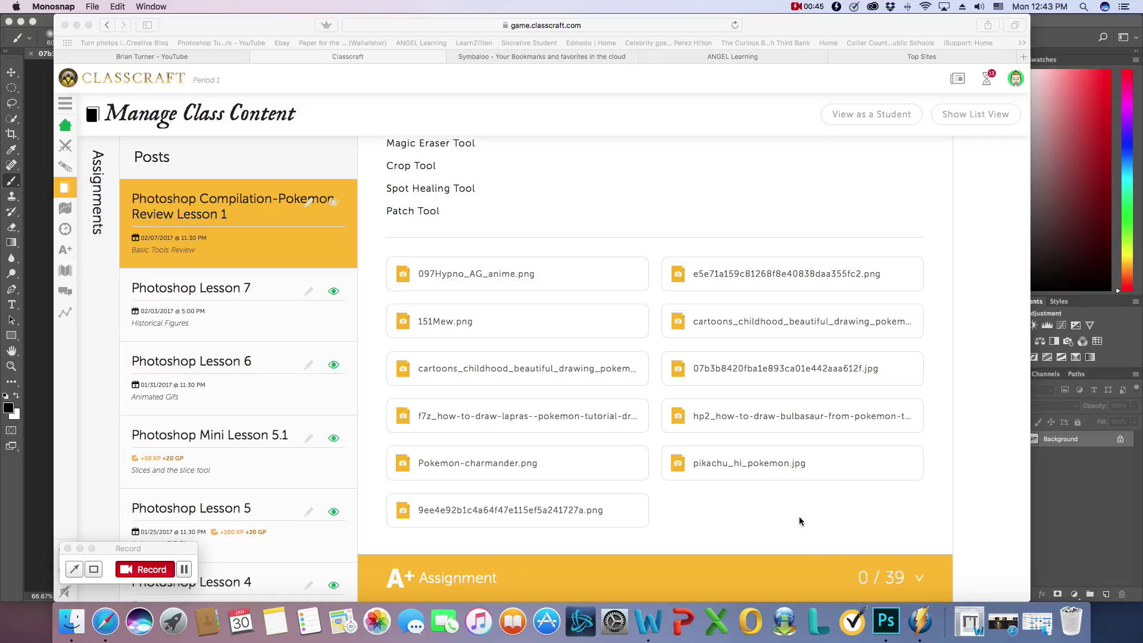
pyautogui.click(740, 373)
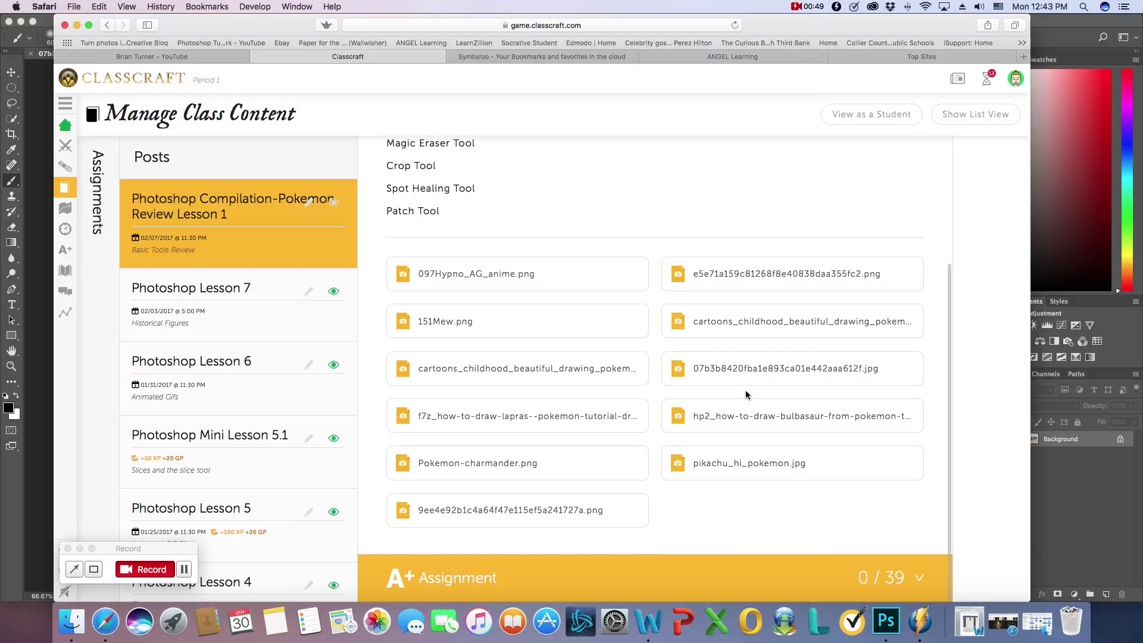
pyautogui.click(745, 334)
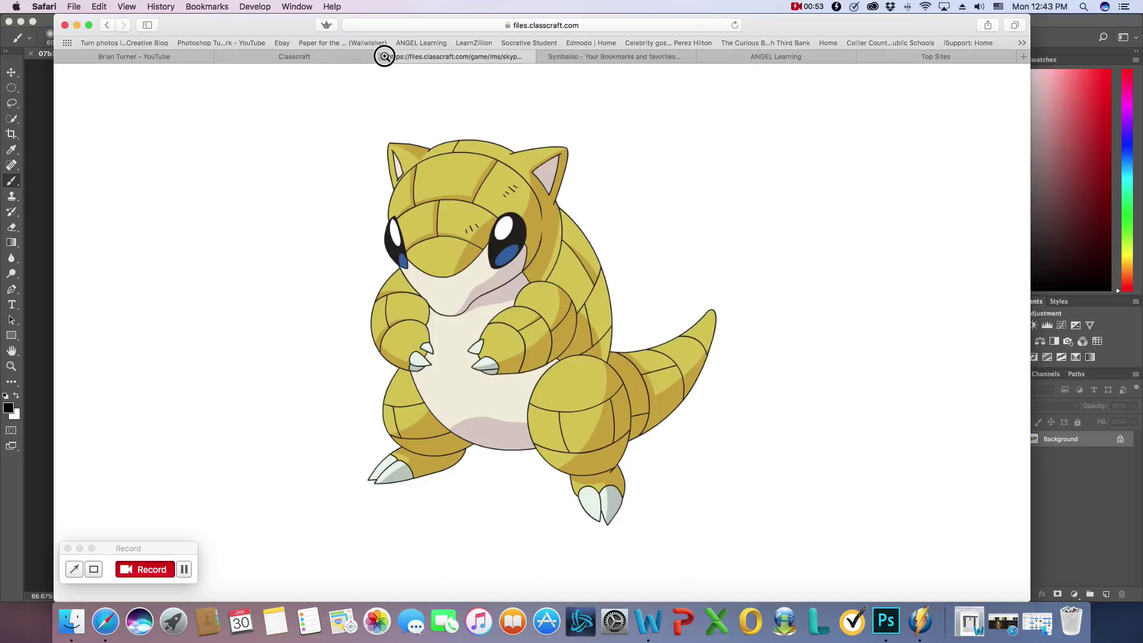
pyautogui.click(387, 57)
pyautogui.click(769, 418)
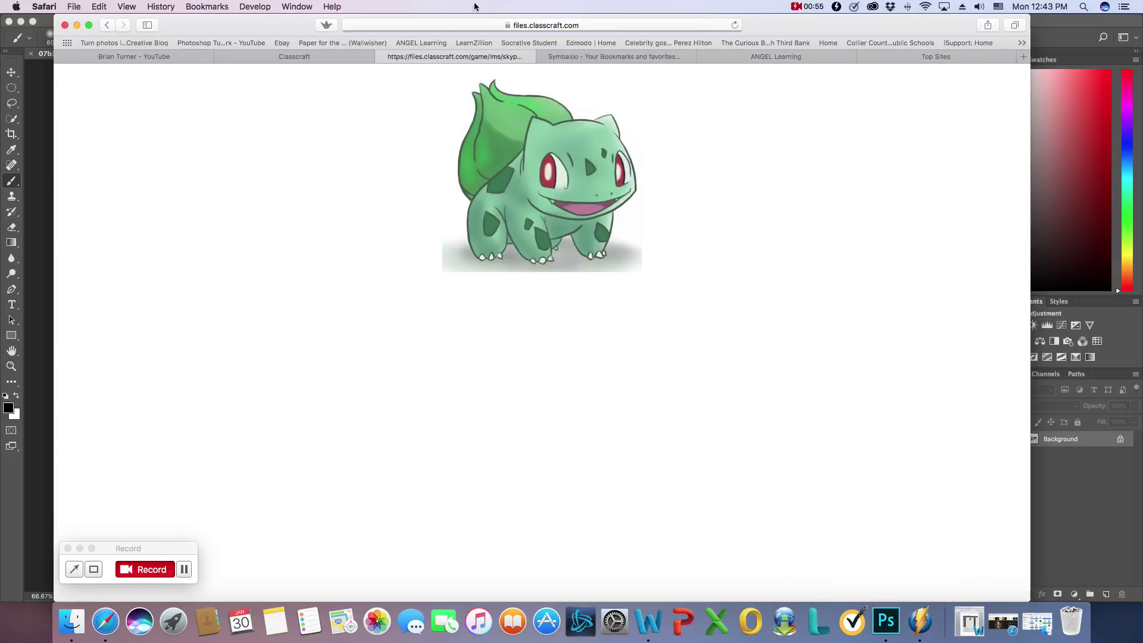
pyautogui.click(386, 57)
pyautogui.click(729, 364)
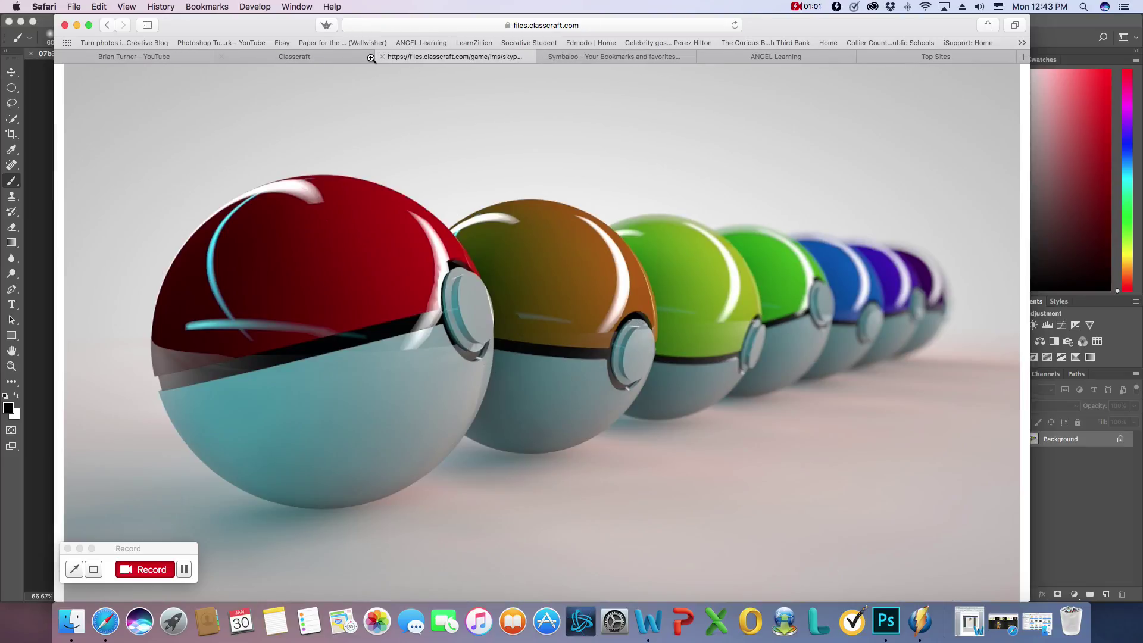
pyautogui.click(334, 57)
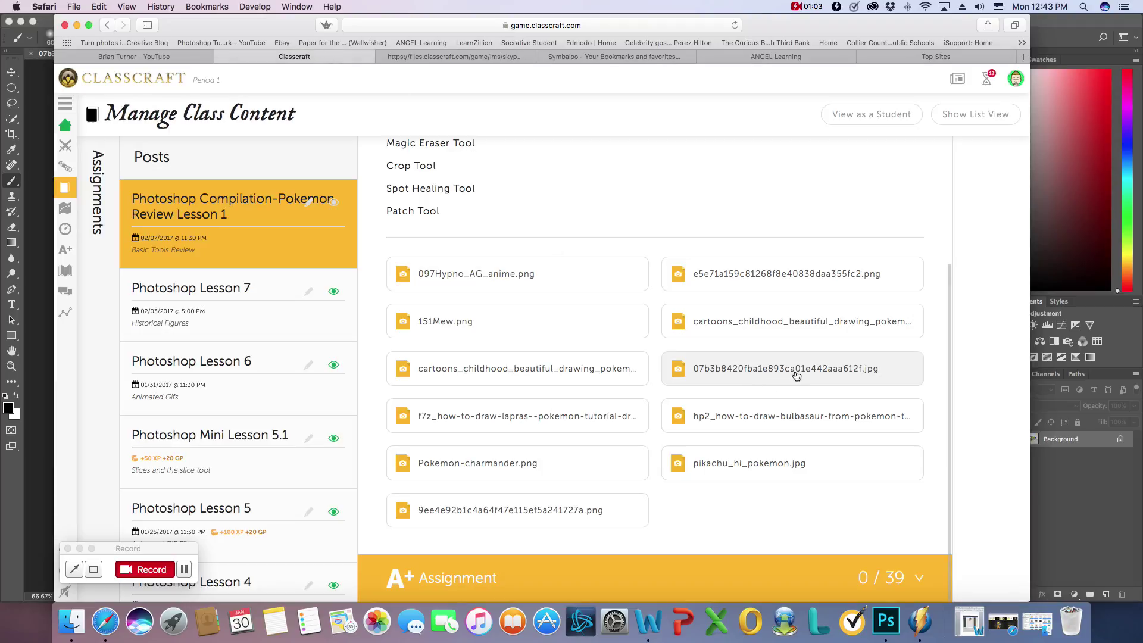
pyautogui.click(427, 58)
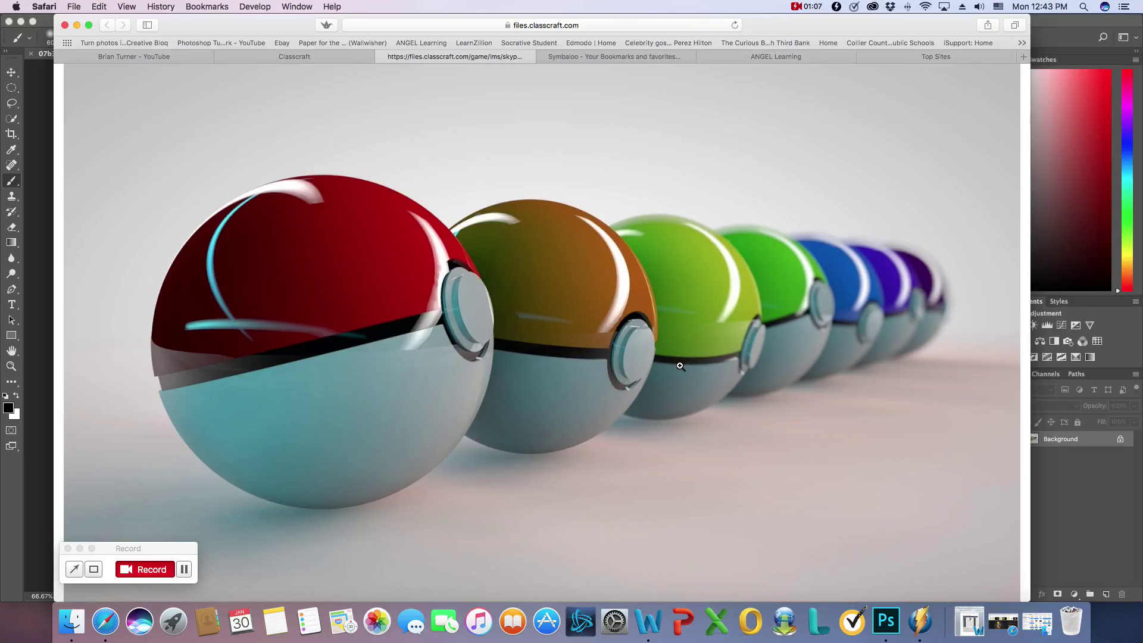
pyautogui.rightClick(681, 363)
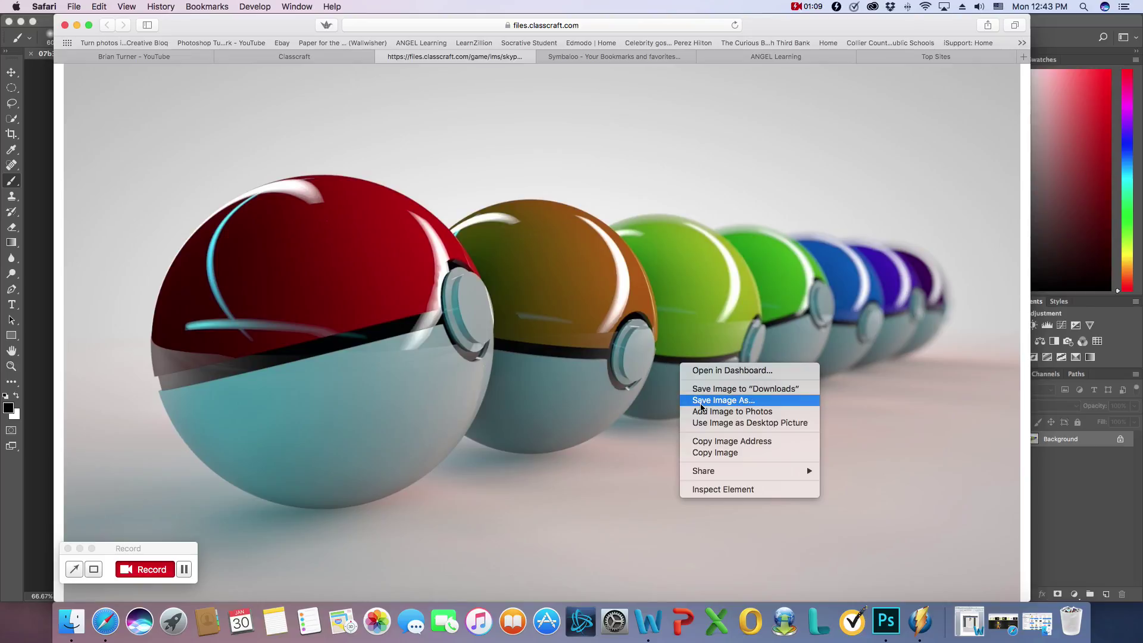
pyautogui.click(701, 402)
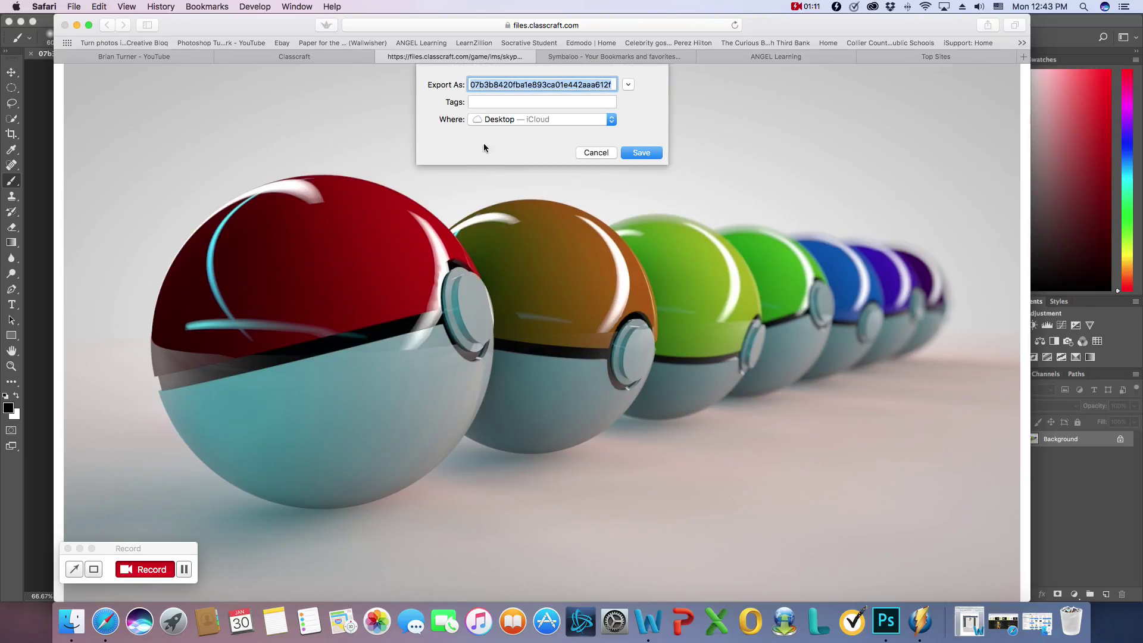
pyautogui.click(608, 152)
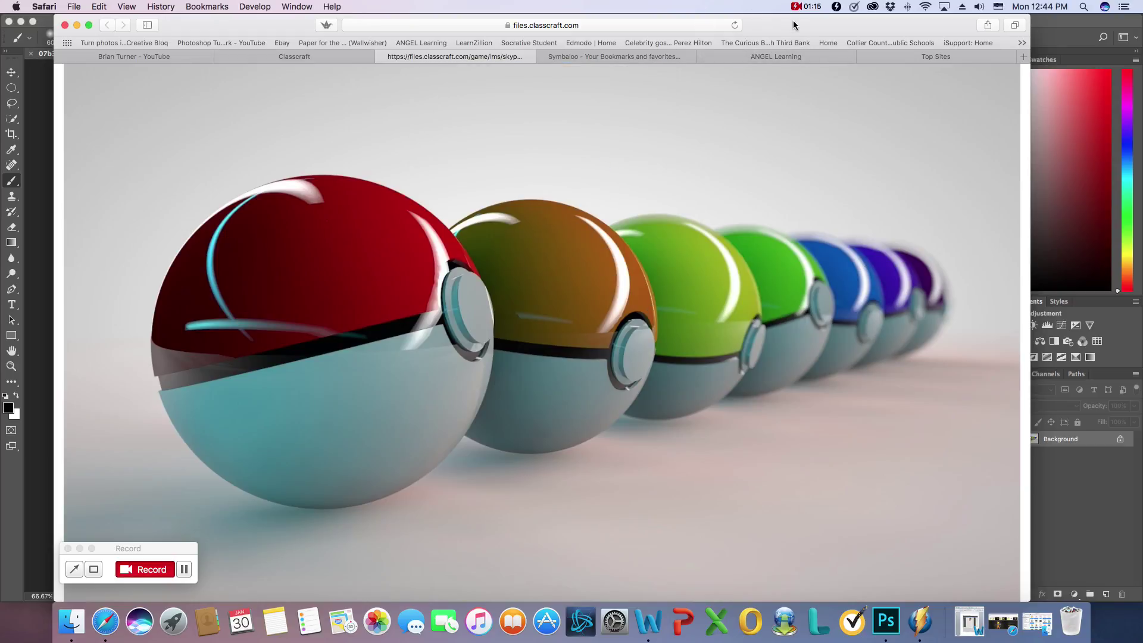
# Minimise the browser window, switch to Photoshop, and minimise the recorder's floating panel
pyautogui.click(77, 25)
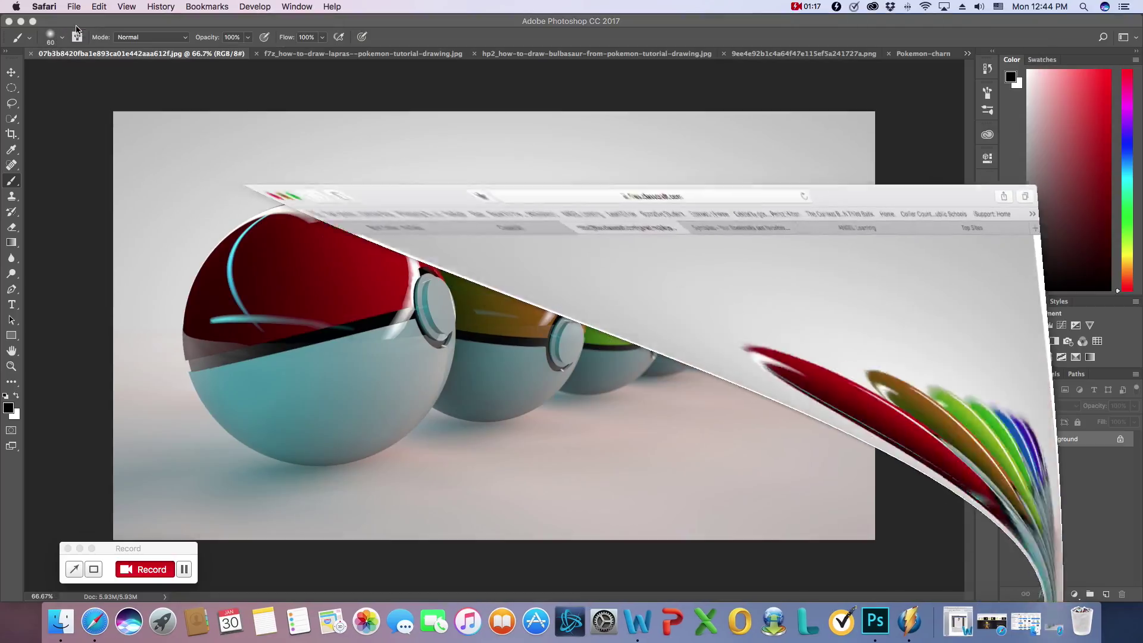
pyautogui.click(381, 23)
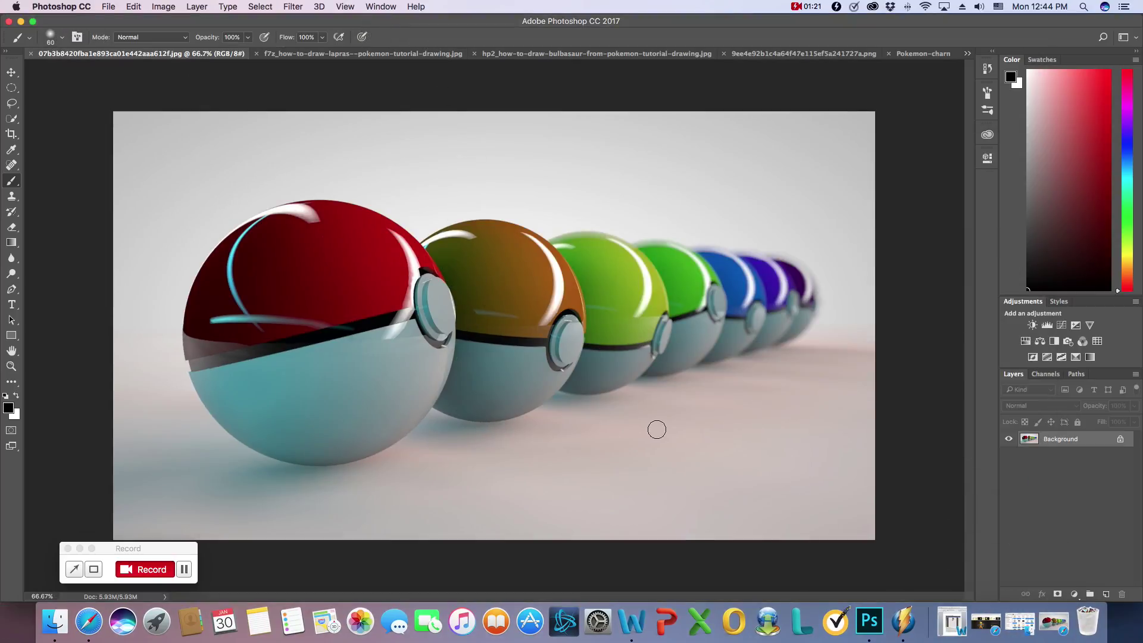
pyautogui.click(80, 549)
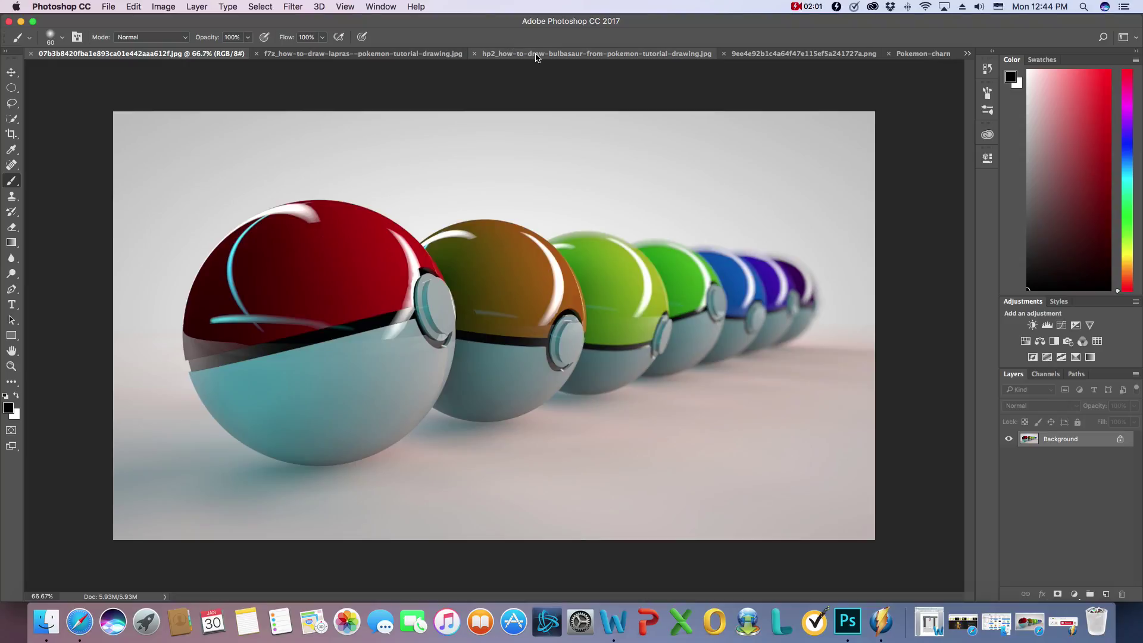
# Compare the white-background Bulbasaur document with the transparent Eevee document
pyautogui.click(536, 54)
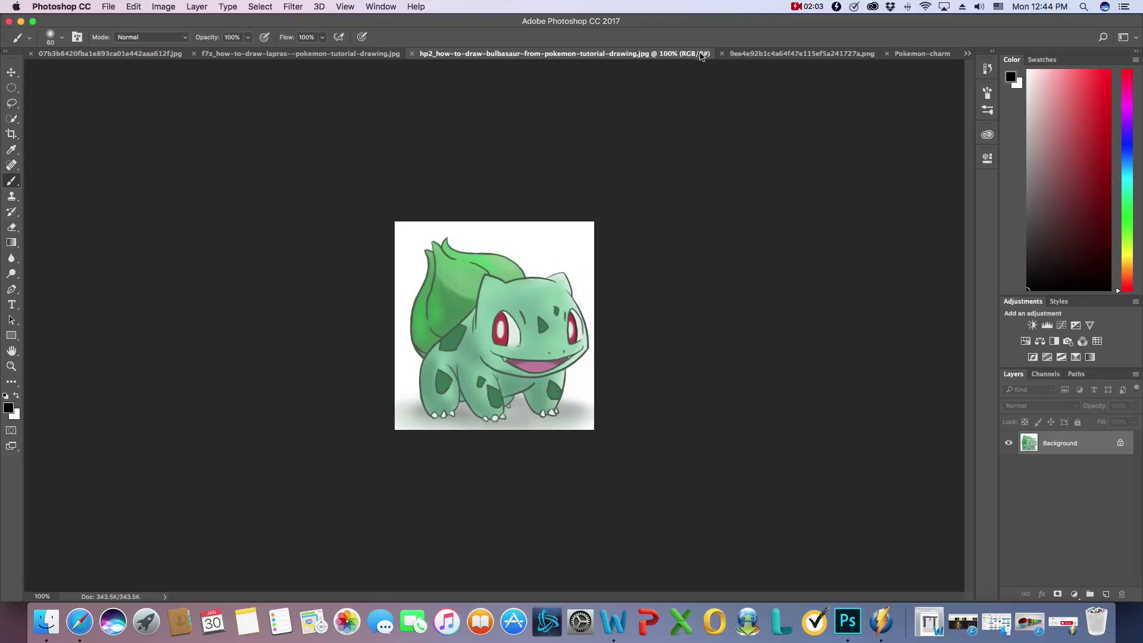
pyautogui.click(744, 55)
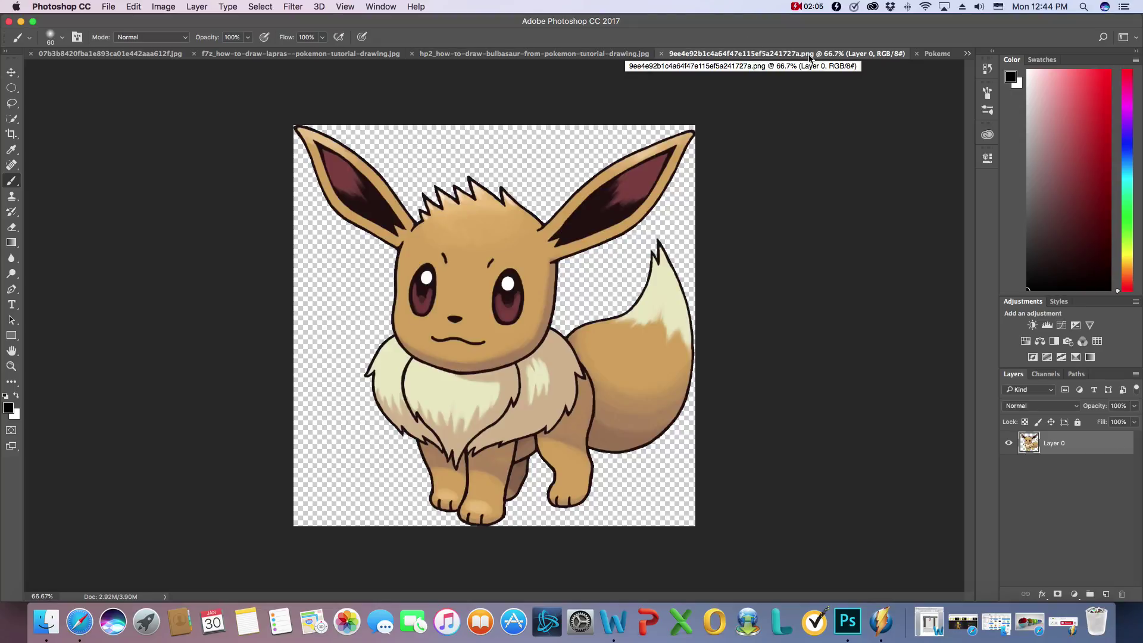
pyautogui.click(569, 54)
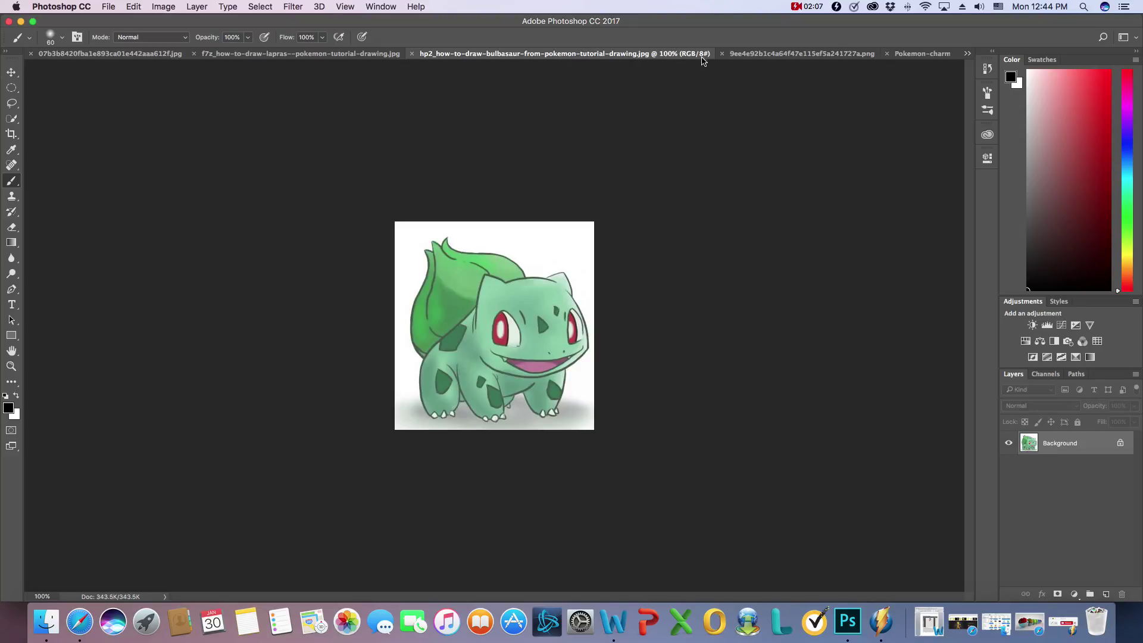
# Copy Eevee into the Poké Ball background document with the Move tool, placing it over the right-hand balls
pyautogui.click(783, 54)
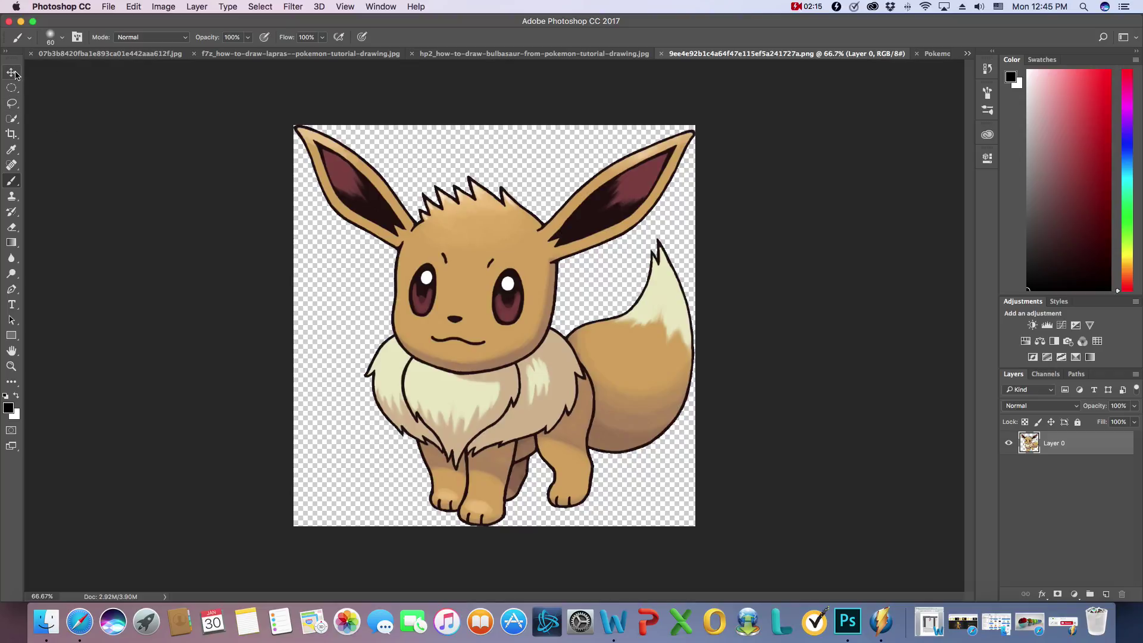
pyautogui.click(10, 73)
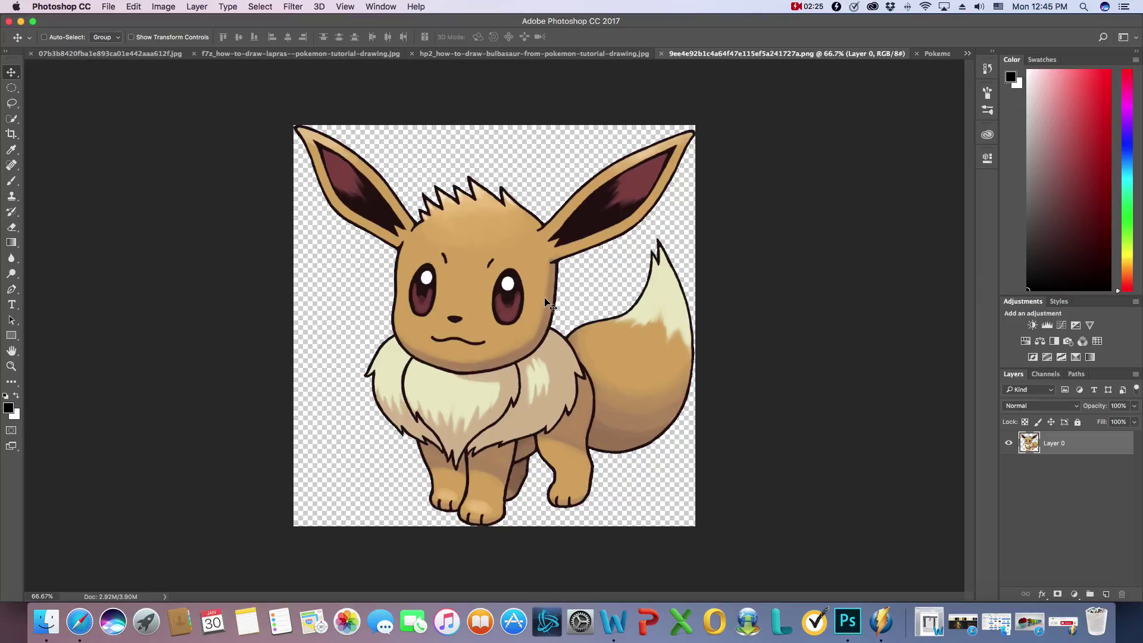
pyautogui.moveTo(524, 267); pyautogui.dragTo(610, 430)
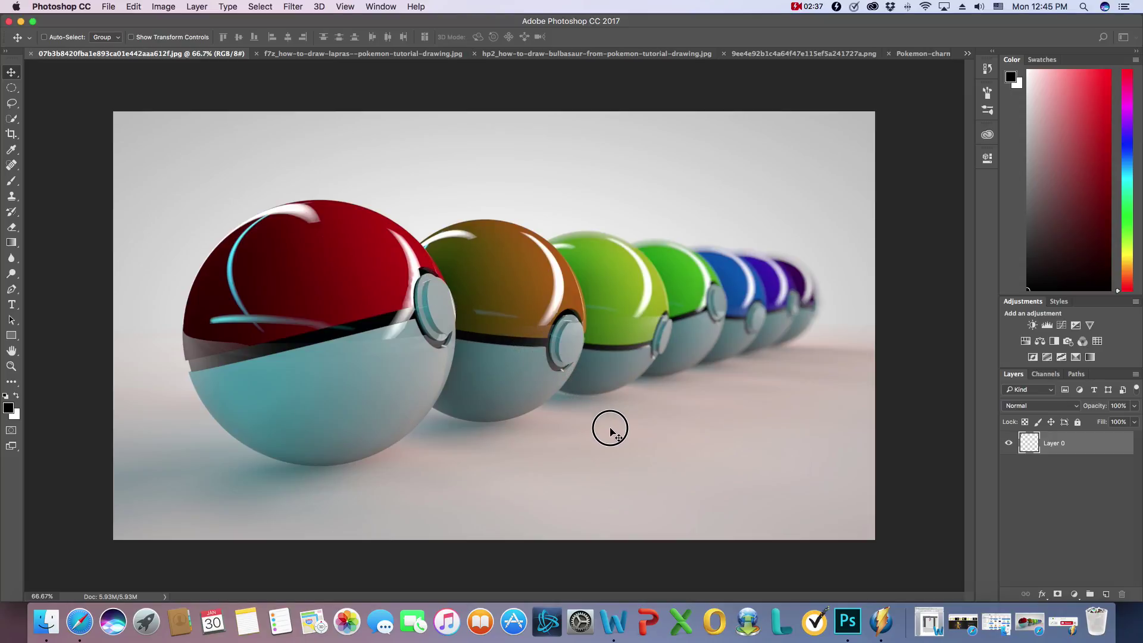
pyautogui.moveTo(613, 433); pyautogui.dragTo(661, 311)
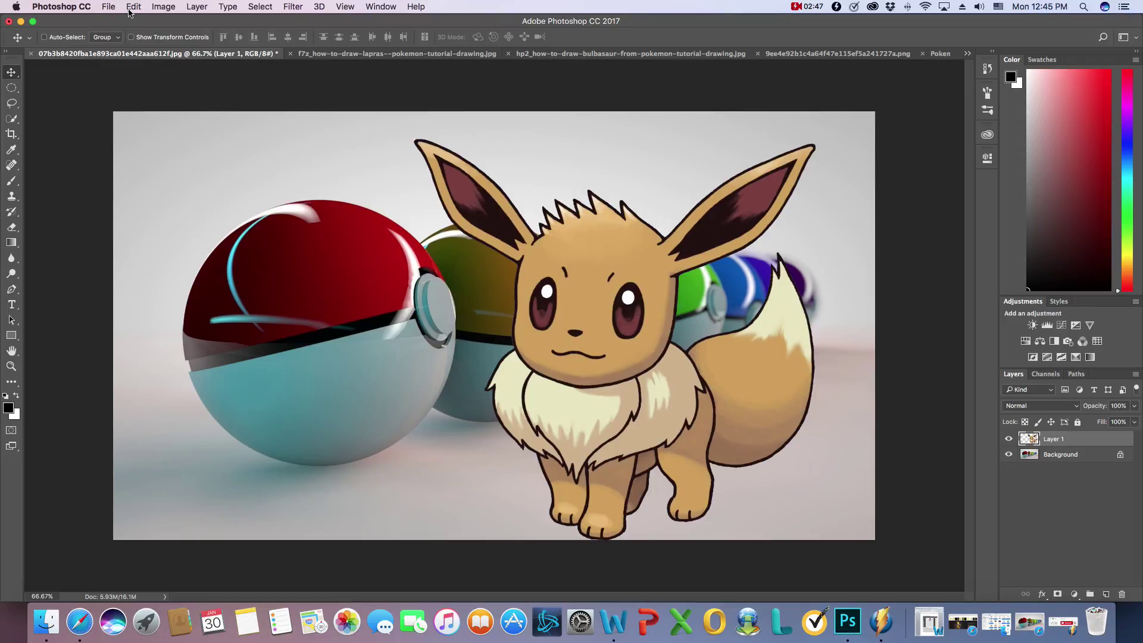
# Scale the Eevee layer down to about 44% width and 45% height, bringing it beside the red Poké Ball
pyautogui.click(132, 7)
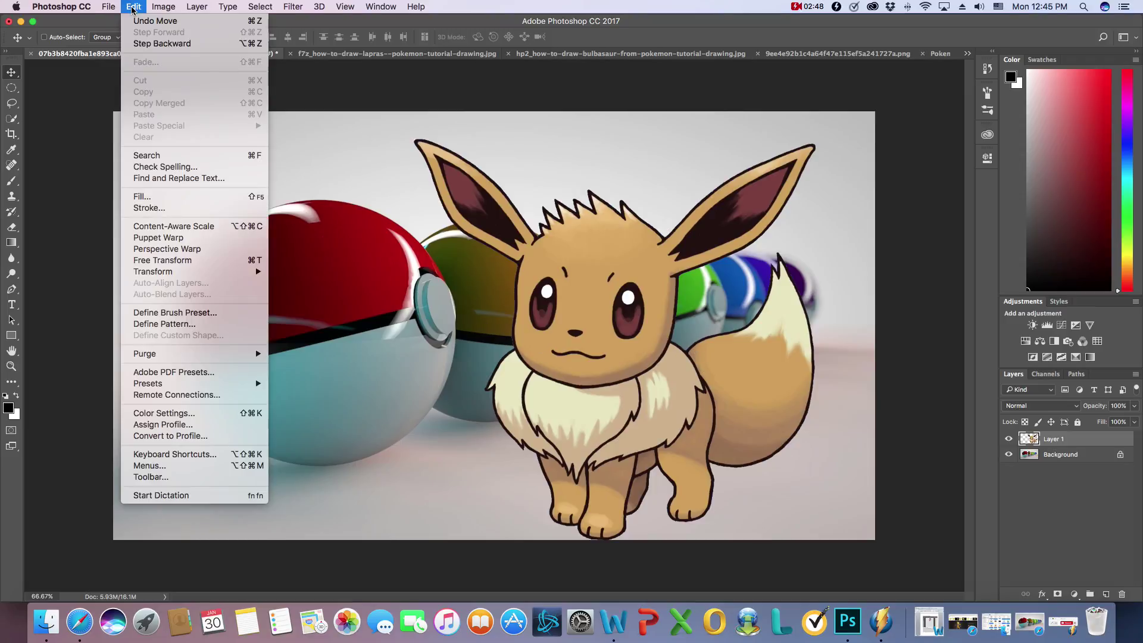
pyautogui.click(183, 269)
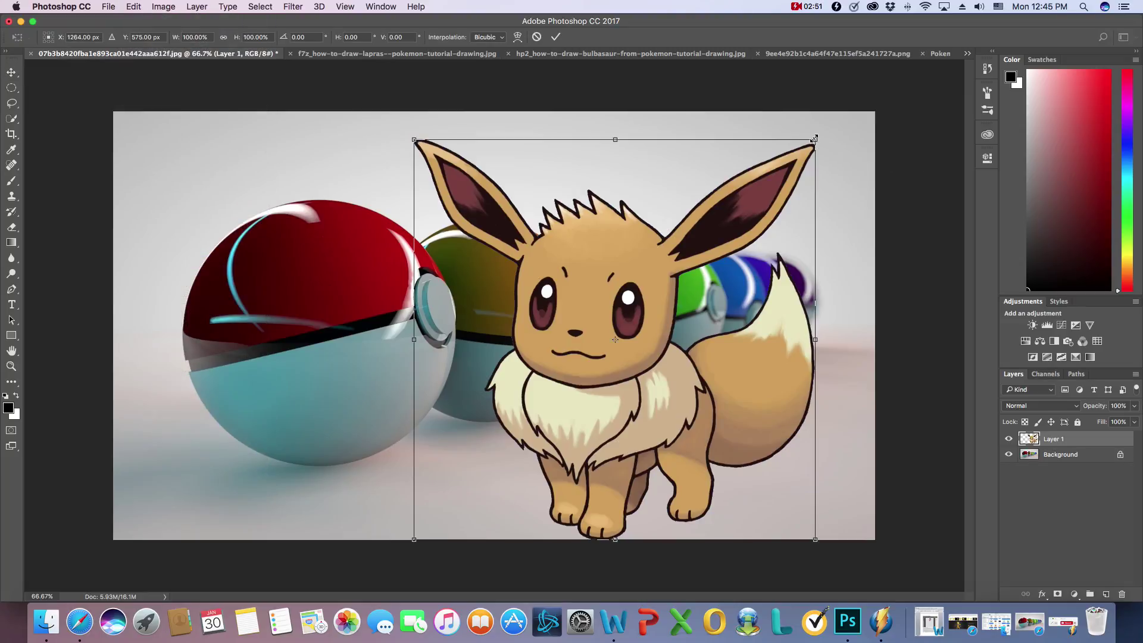
pyautogui.moveTo(816, 138); pyautogui.dragTo(584, 400)
pyautogui.moveTo(525, 468); pyautogui.dragTo(490, 424)
pyautogui.moveTo(540, 343); pyautogui.dragTo(547, 328)
pyautogui.moveTo(510, 448); pyautogui.dragTo(485, 448)
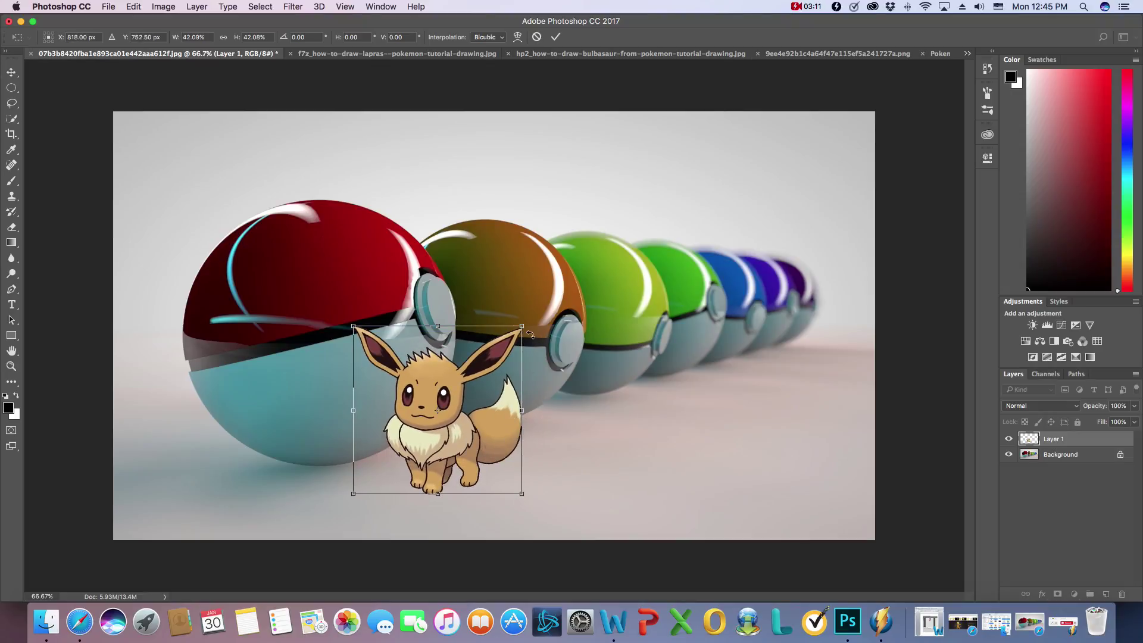
pyautogui.moveTo(522, 325)
pyautogui.mouseDown()
pyautogui.moveTo(539, 324)
pyautogui.moveTo(521, 324)
pyautogui.moveTo(528, 314)
pyautogui.mouseUp()
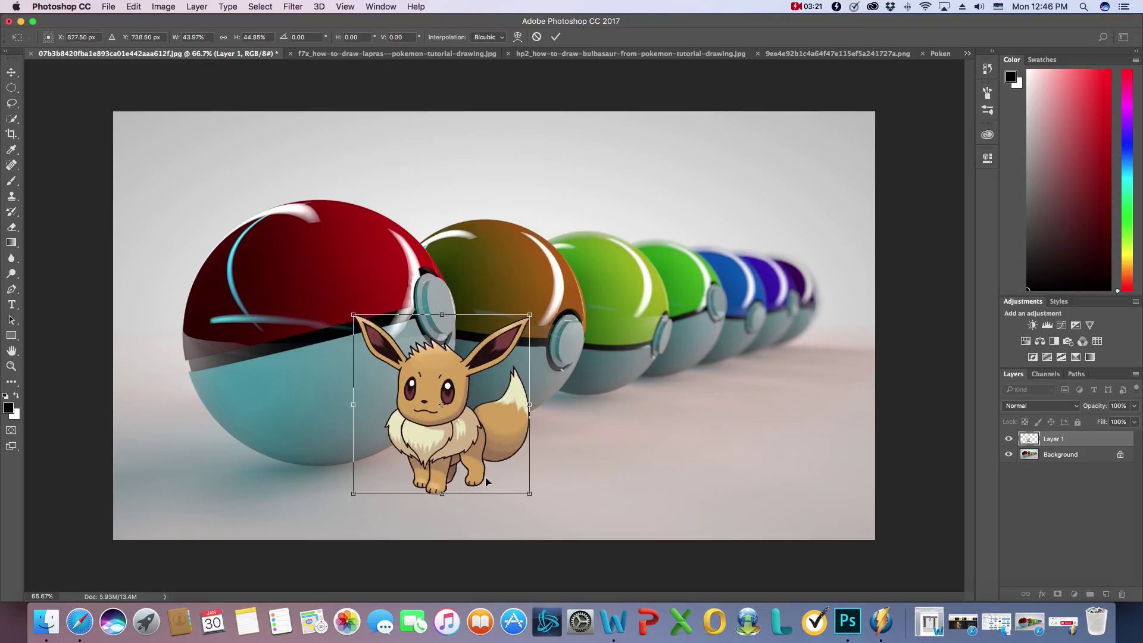
# Move Eevee to about X 766.5 px, Y 789.5 px in front of the red Poké Ball and apply the transformation
pyautogui.moveTo(476, 458); pyautogui.dragTo(462, 458)
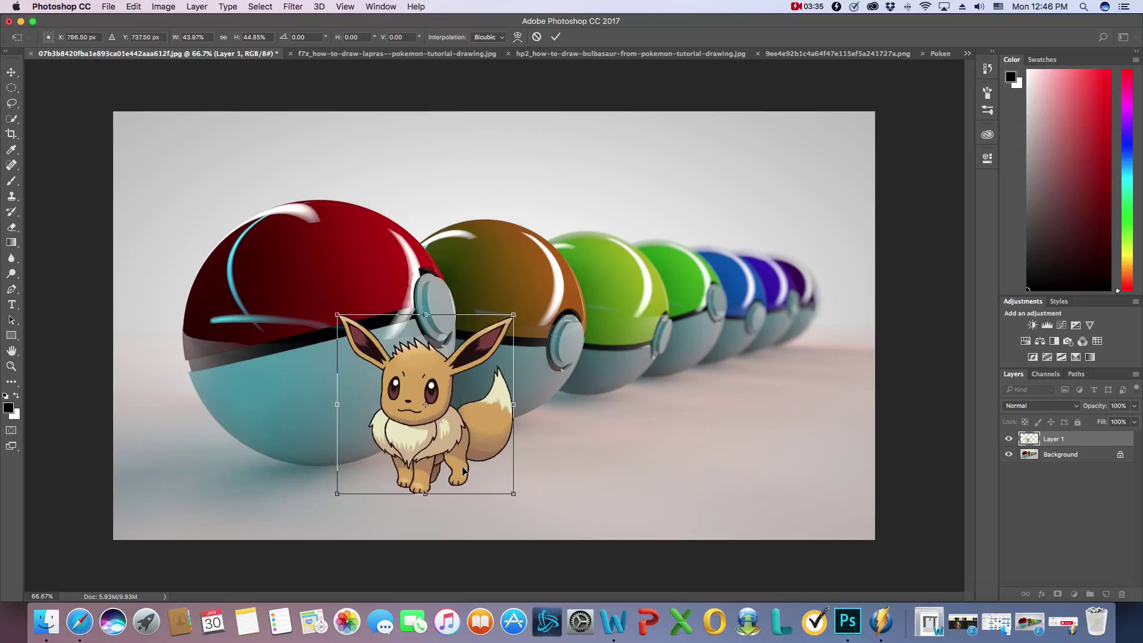
pyautogui.moveTo(458, 451); pyautogui.dragTo(449, 471)
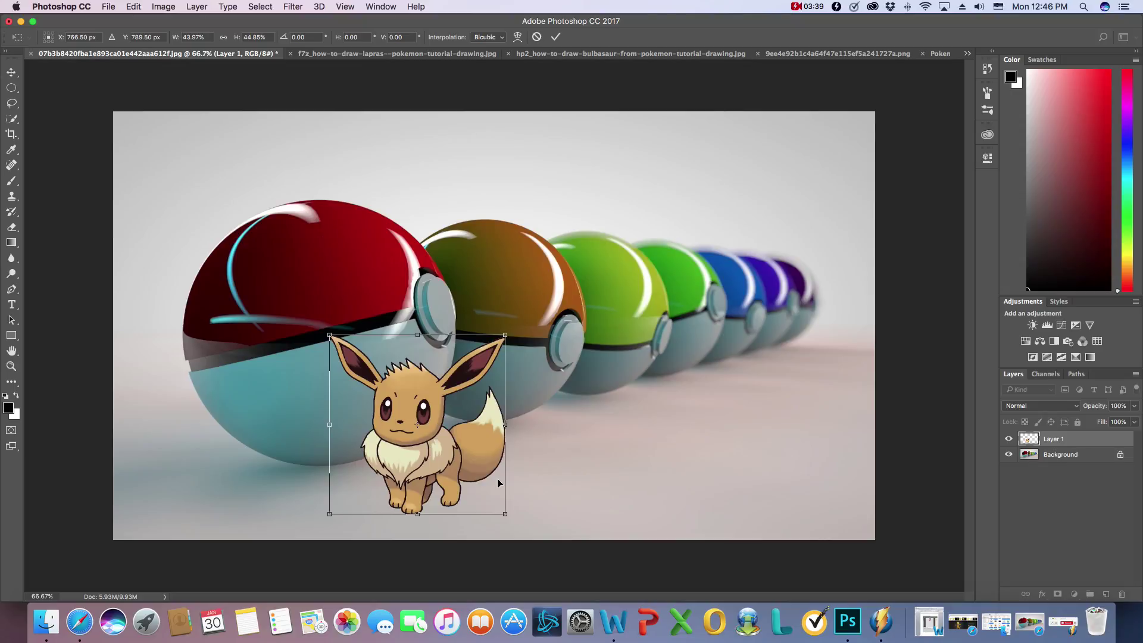
pyautogui.press('Return')
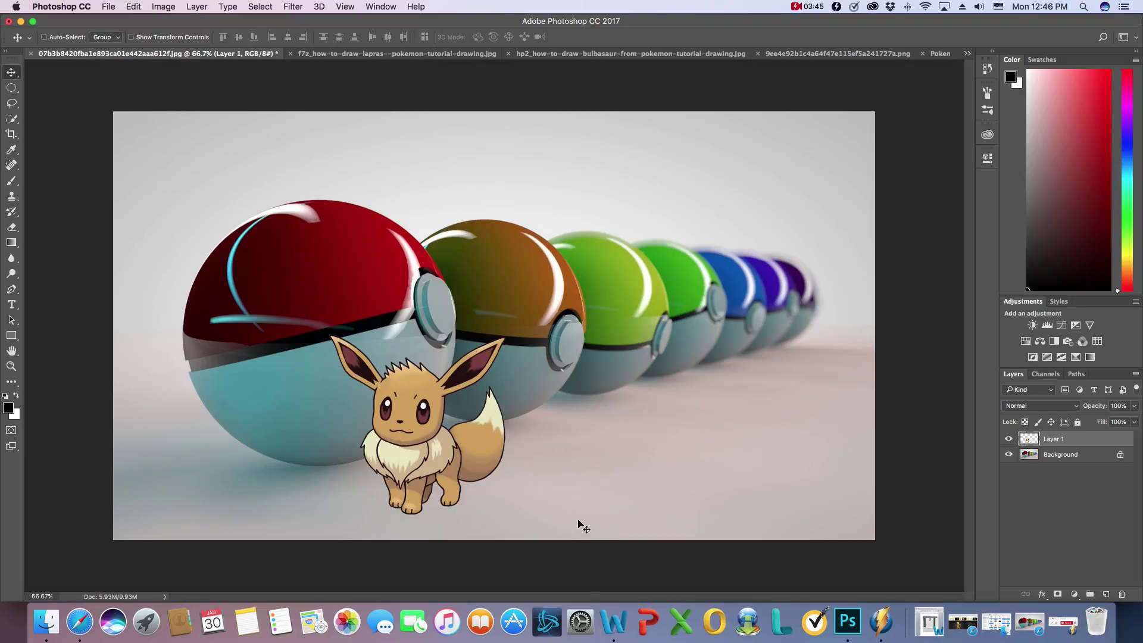
# Close the original Eevee PNG document
pyautogui.click(563, 55)
pyautogui.click(753, 55)
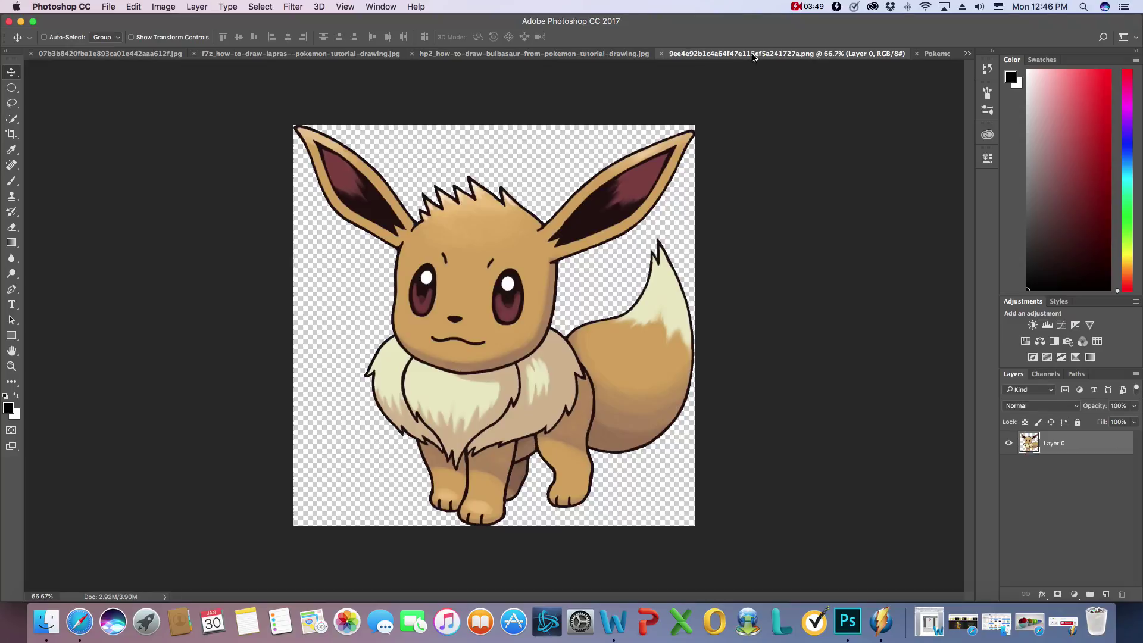
pyautogui.click(661, 55)
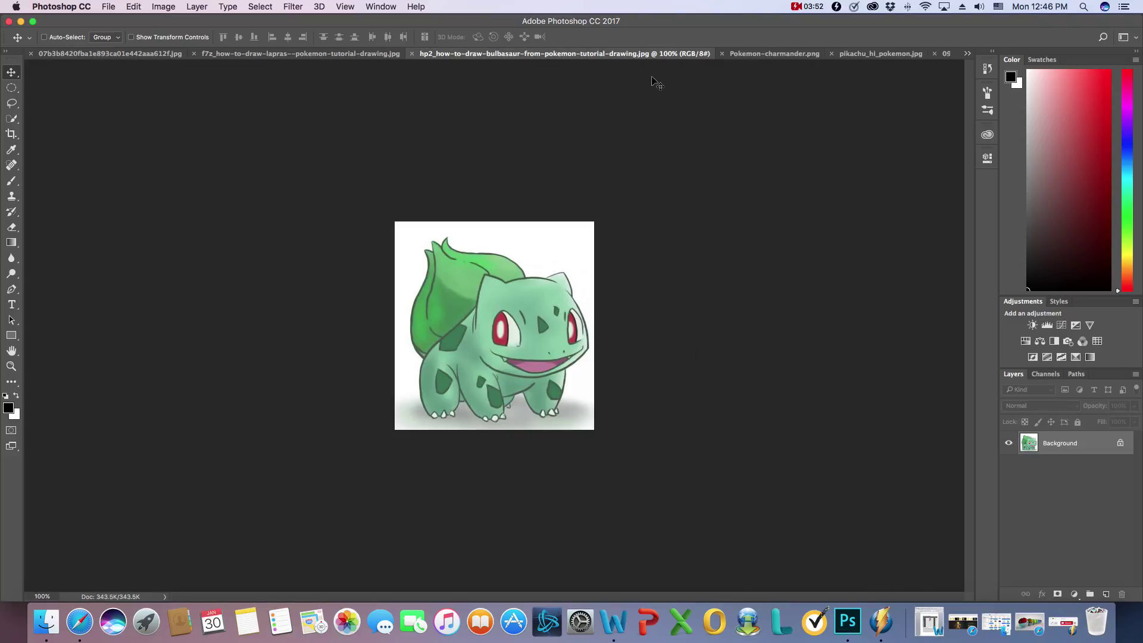
# Examine the backgrounds of the open Charmander, Pikachu and Bulbasaur images, finishing on the Charmander document
pyautogui.click(752, 55)
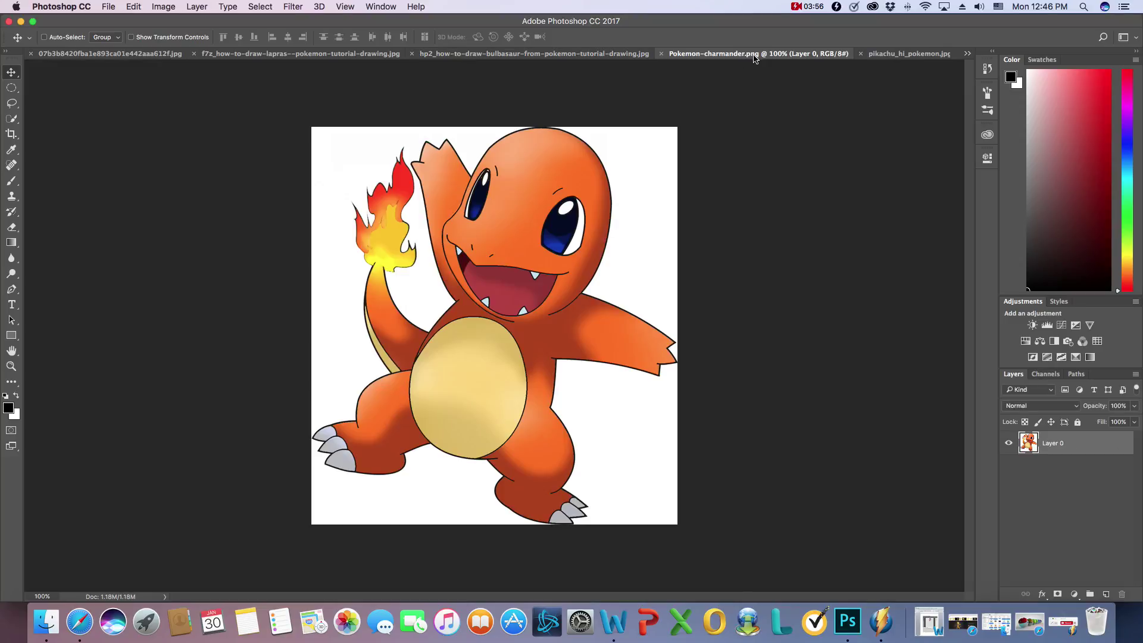
pyautogui.click(883, 54)
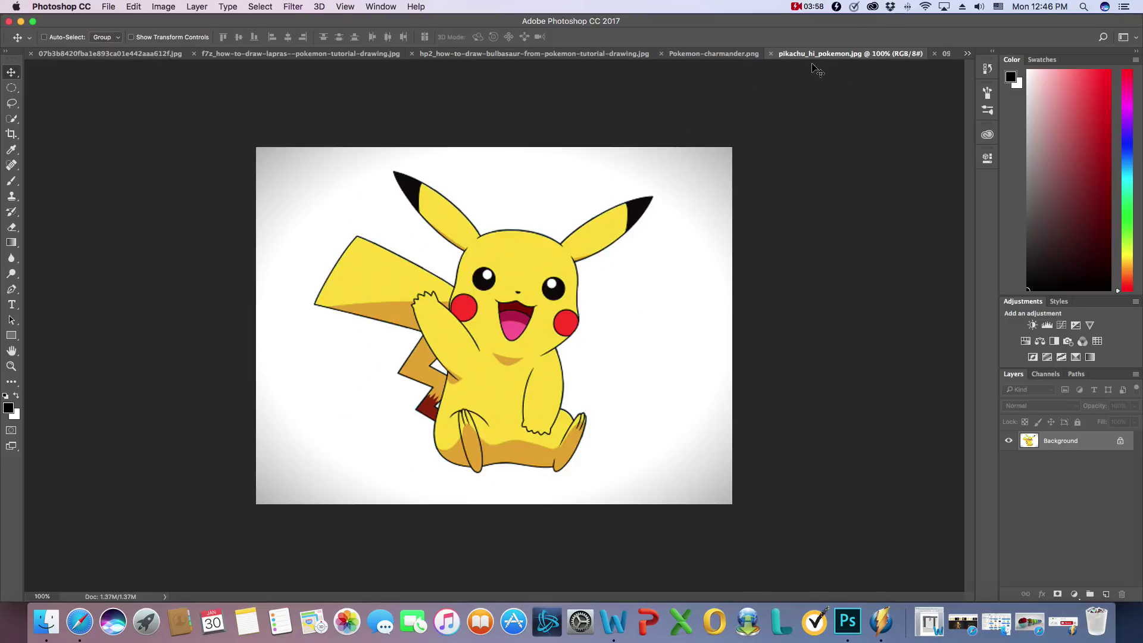
pyautogui.click(703, 55)
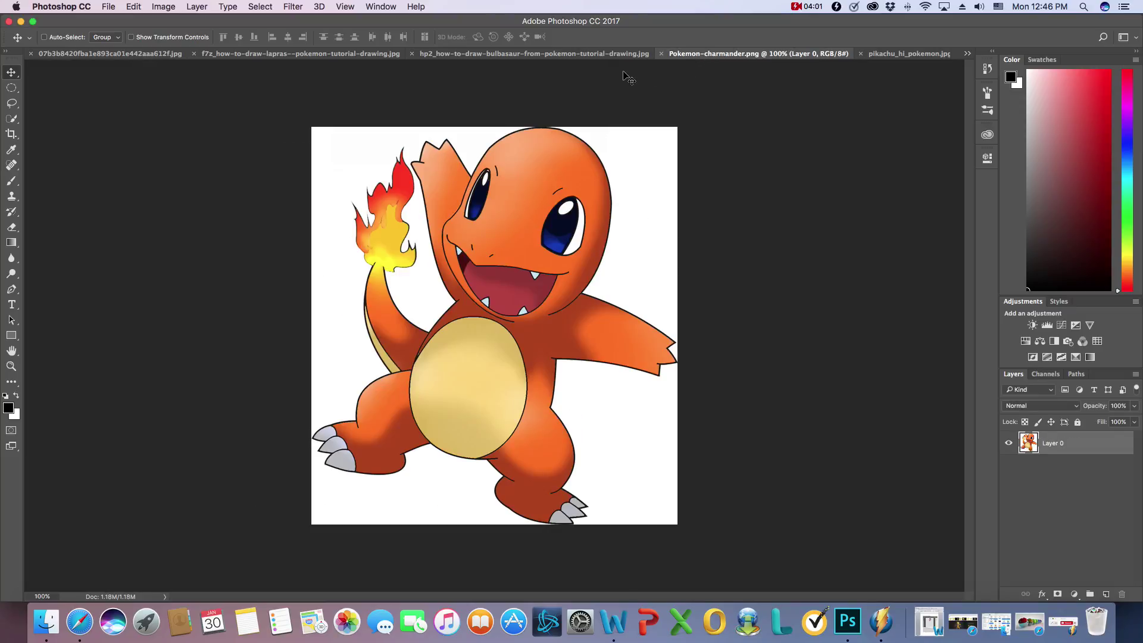
pyautogui.click(606, 54)
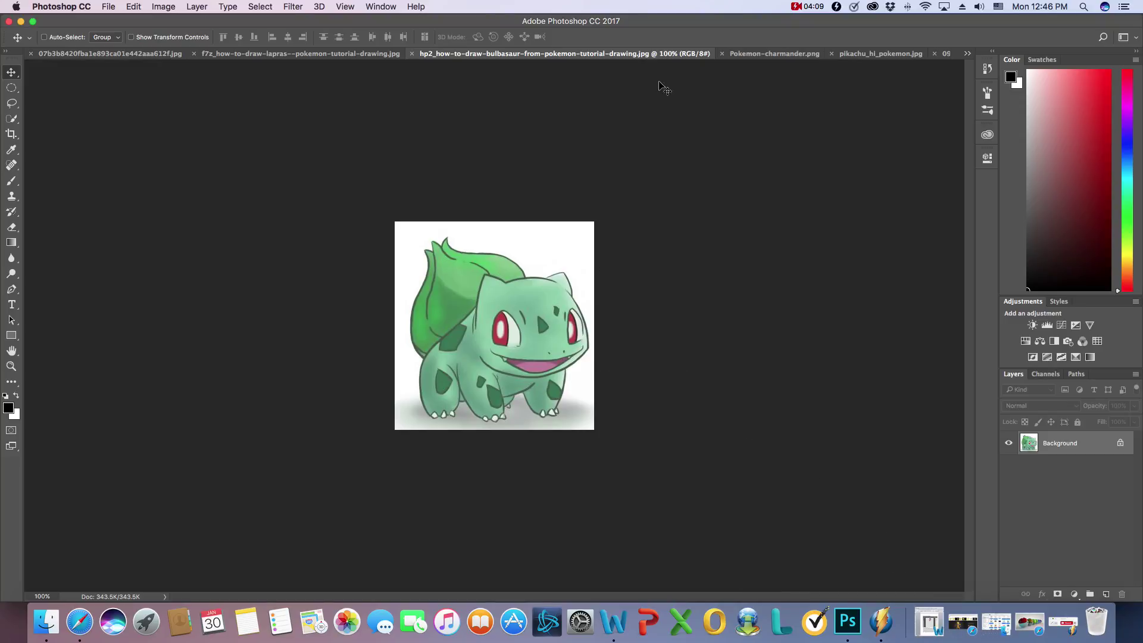
pyautogui.click(760, 54)
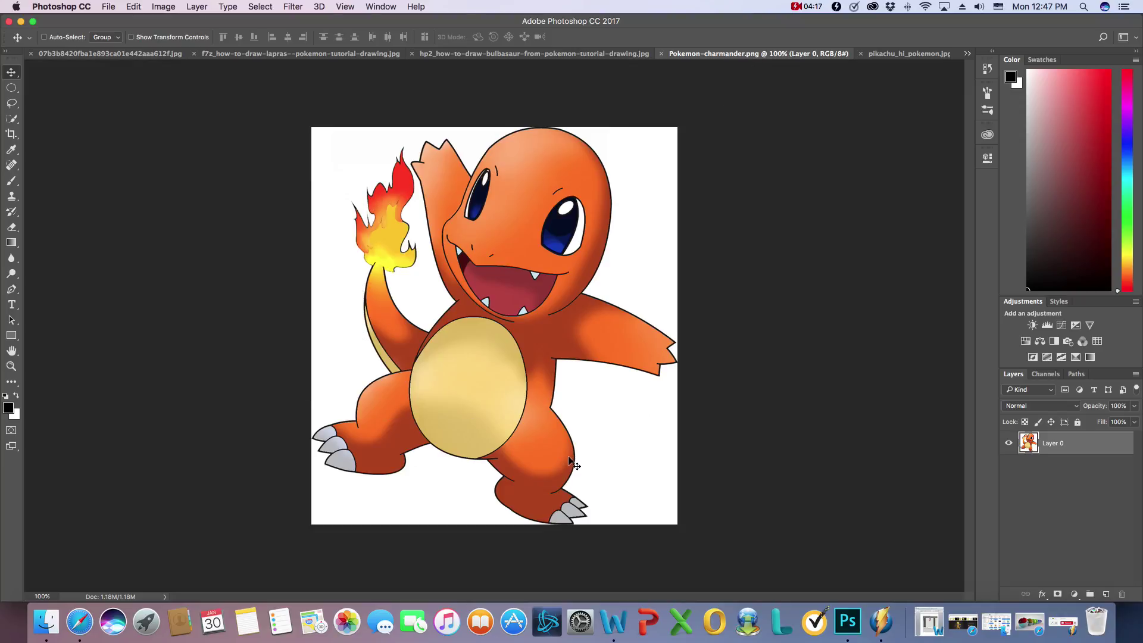
# Erase a test patch of the white background beside Charmander's leg with the standard Eraser tool
pyautogui.moveTo(506, 423)
pyautogui.mouseDown()
pyautogui.moveTo(434, 351)
pyautogui.moveTo(505, 424)
pyautogui.mouseUp()
pyautogui.click(13, 229)
pyautogui.rightClick(13, 228)
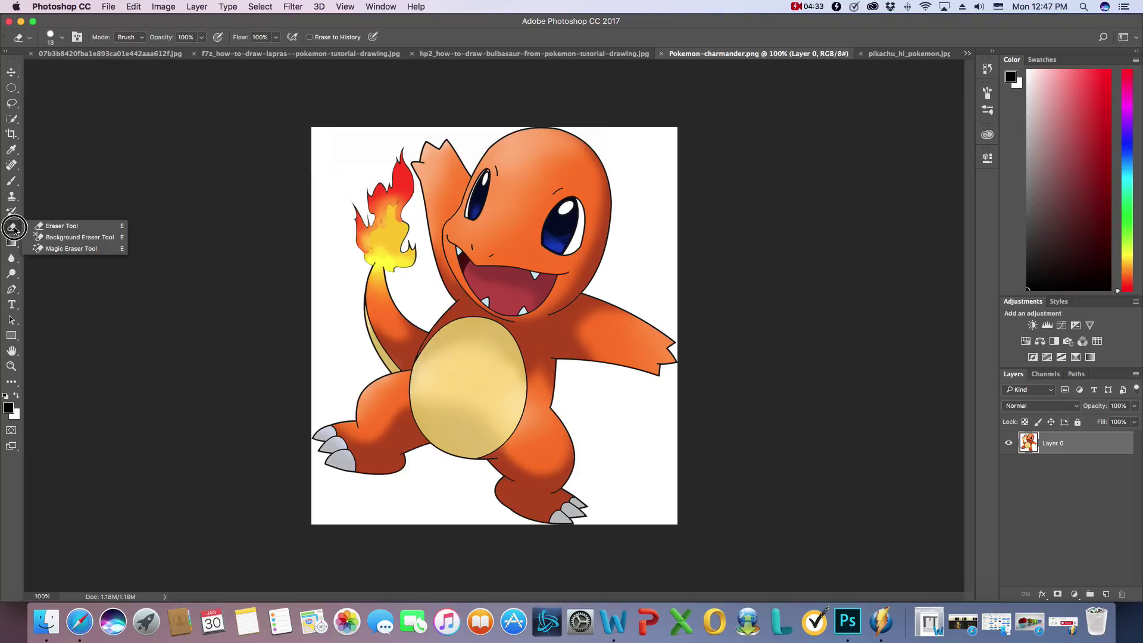
pyautogui.click(60, 226)
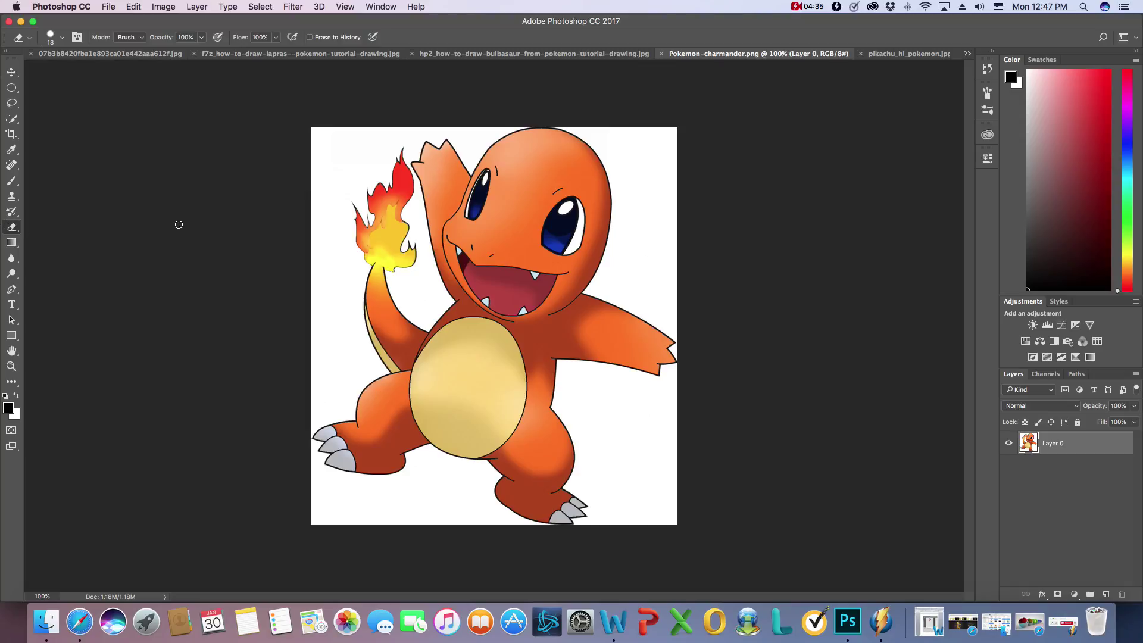
pyautogui.moveTo(628, 409)
pyautogui.mouseDown()
pyautogui.moveTo(623, 441)
pyautogui.moveTo(639, 446)
pyautogui.moveTo(623, 456)
pyautogui.moveTo(651, 407)
pyautogui.moveTo(638, 427)
pyautogui.moveTo(636, 410)
pyautogui.moveTo(654, 447)
pyautogui.moveTo(638, 488)
pyautogui.moveTo(685, 434)
pyautogui.moveTo(657, 419)
pyautogui.mouseUp()
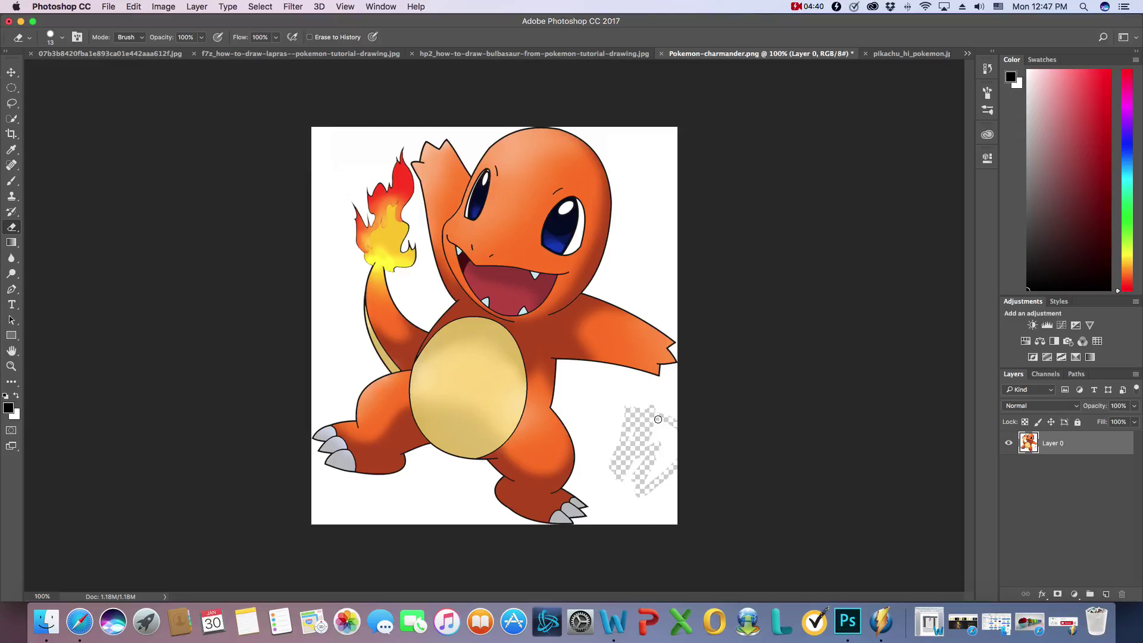
# Remove all the white background areas around Charmander with the Magic Eraser at tolerance 32
pyautogui.rightClick(11, 228)
pyautogui.click(60, 245)
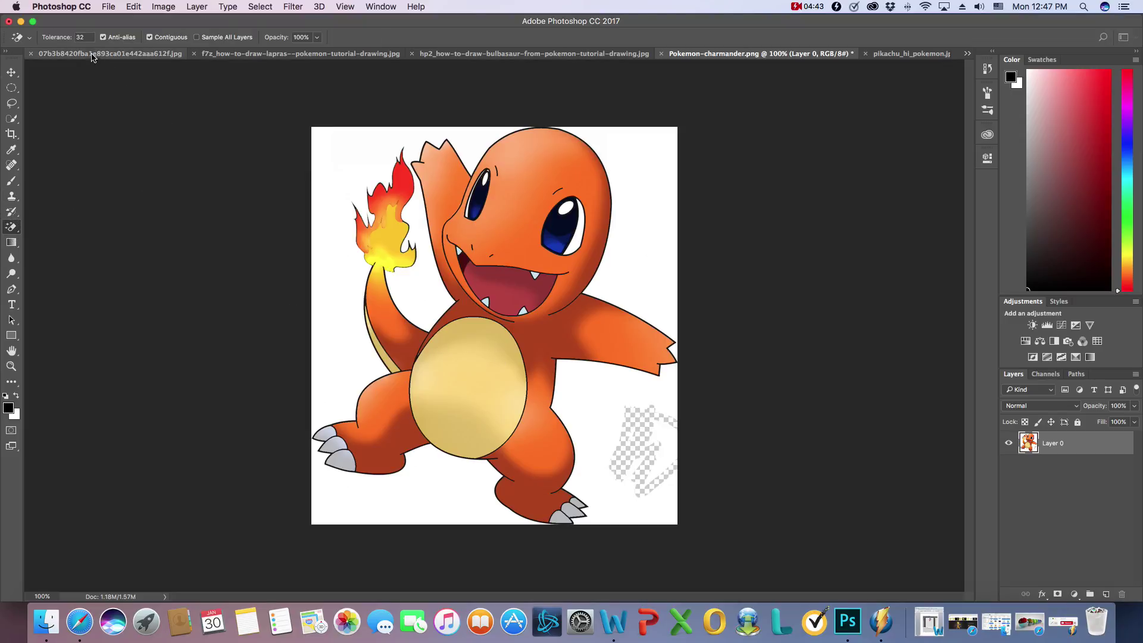
pyautogui.click(81, 37)
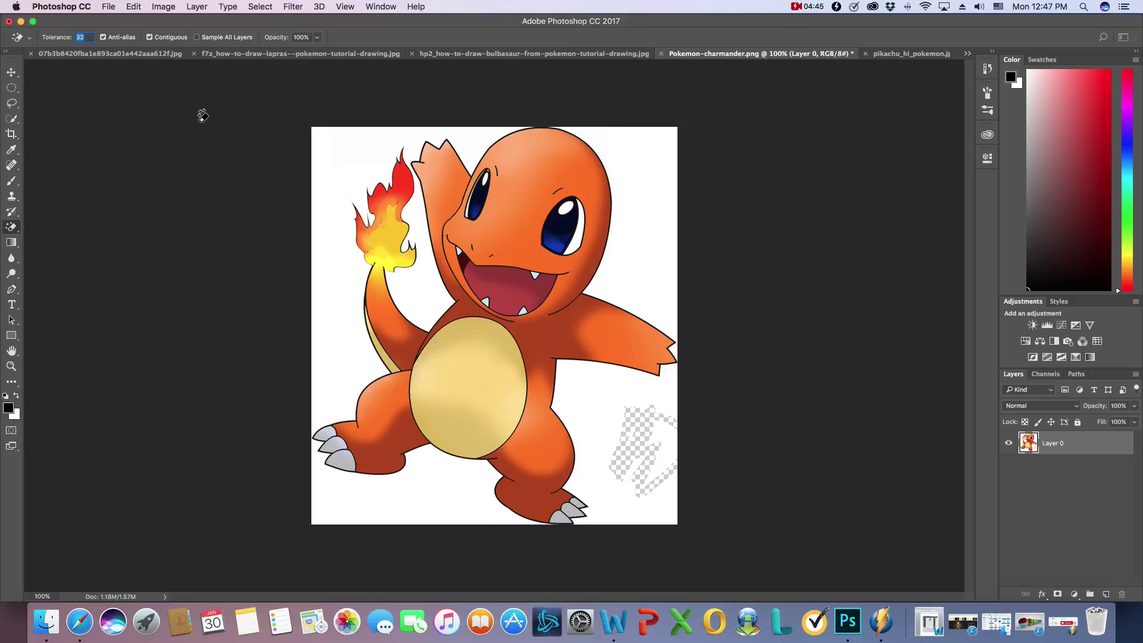
pyautogui.click(83, 37)
pyautogui.click(649, 255)
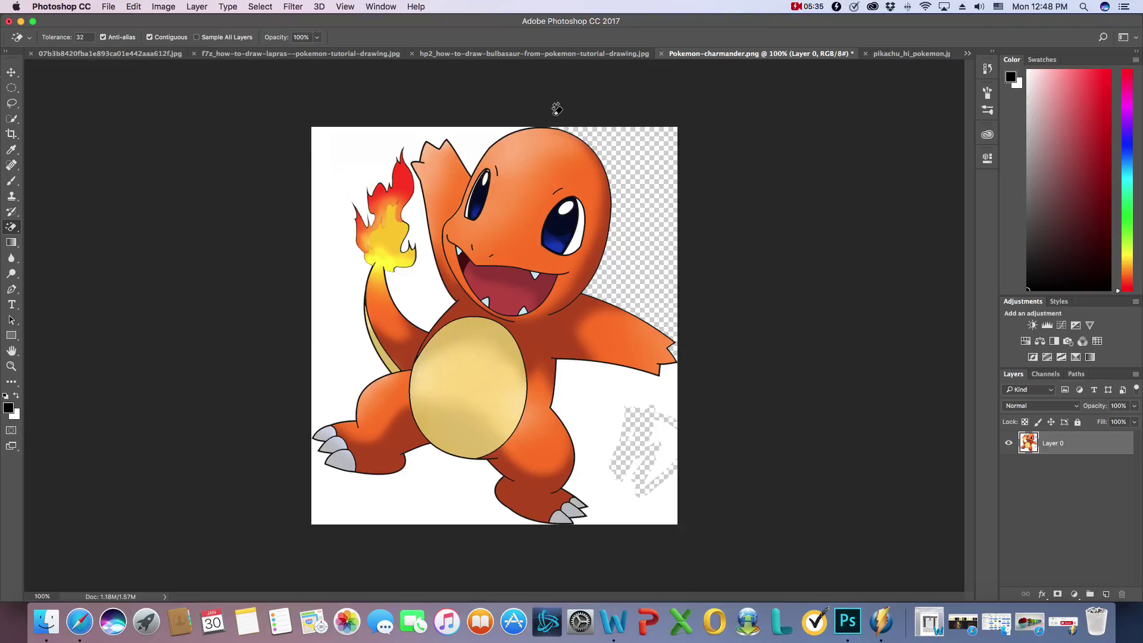
pyautogui.click(337, 189)
pyautogui.click(436, 492)
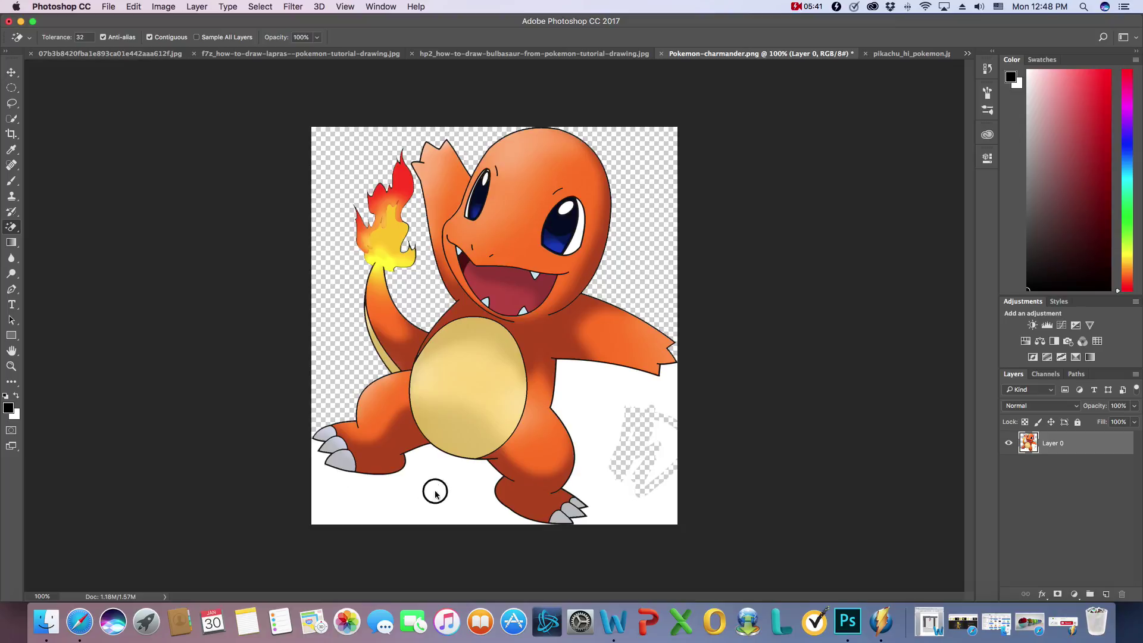
pyautogui.click(588, 417)
pyautogui.click(666, 463)
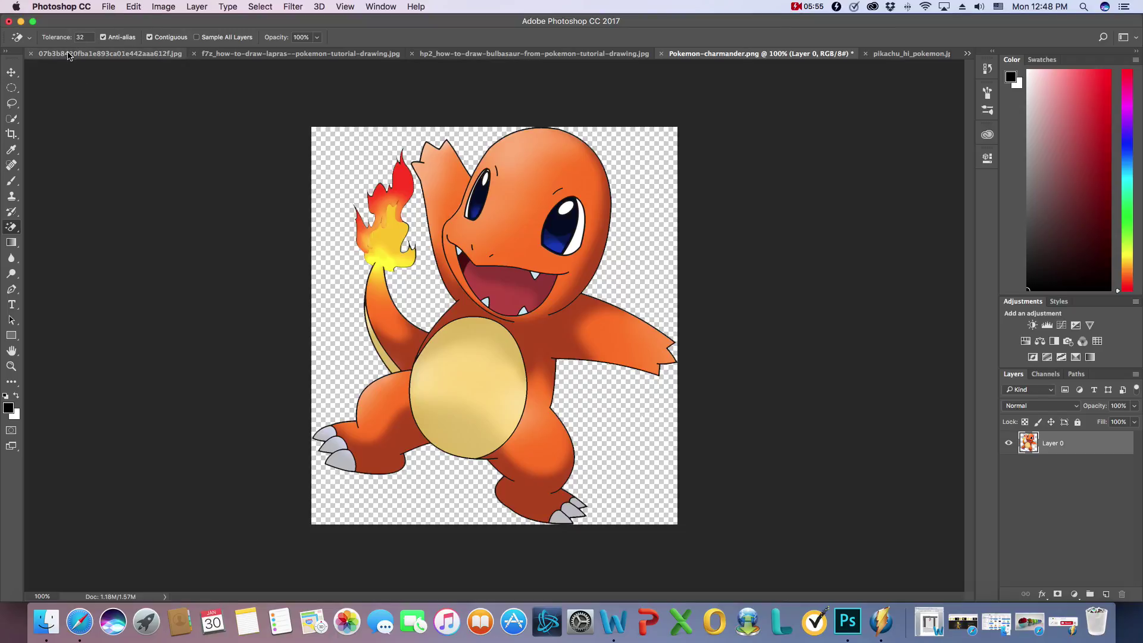
# Bring the Charmander cutout into the Poké Ball background document and move the Eevee layer behind it
pyautogui.click(12, 72)
pyautogui.moveTo(539, 261); pyautogui.dragTo(619, 369)
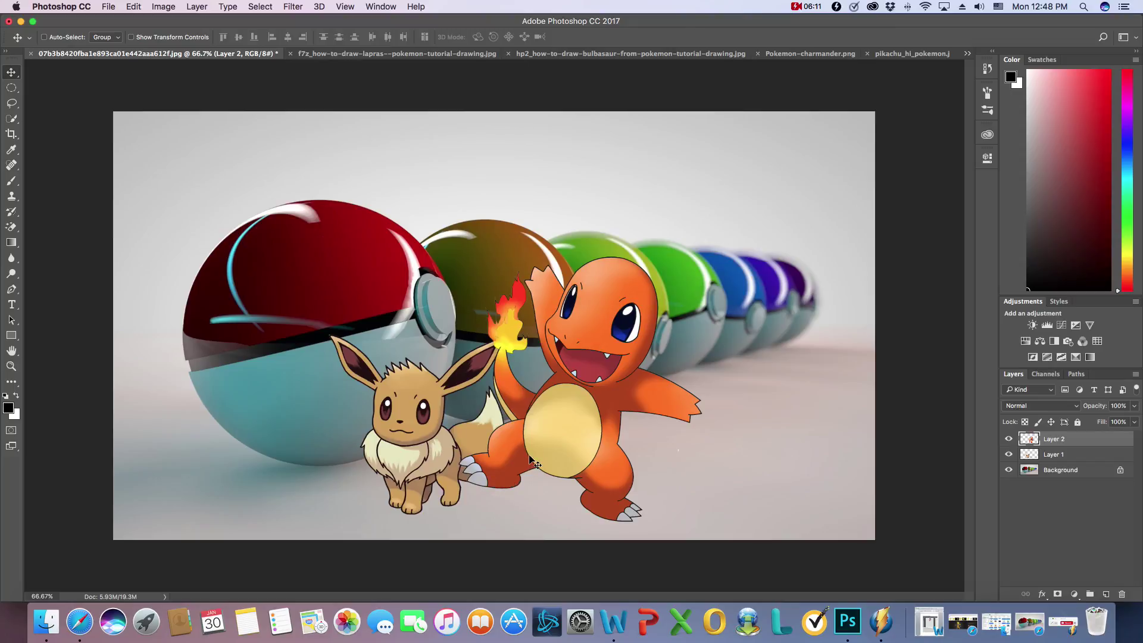
pyautogui.click(1063, 456)
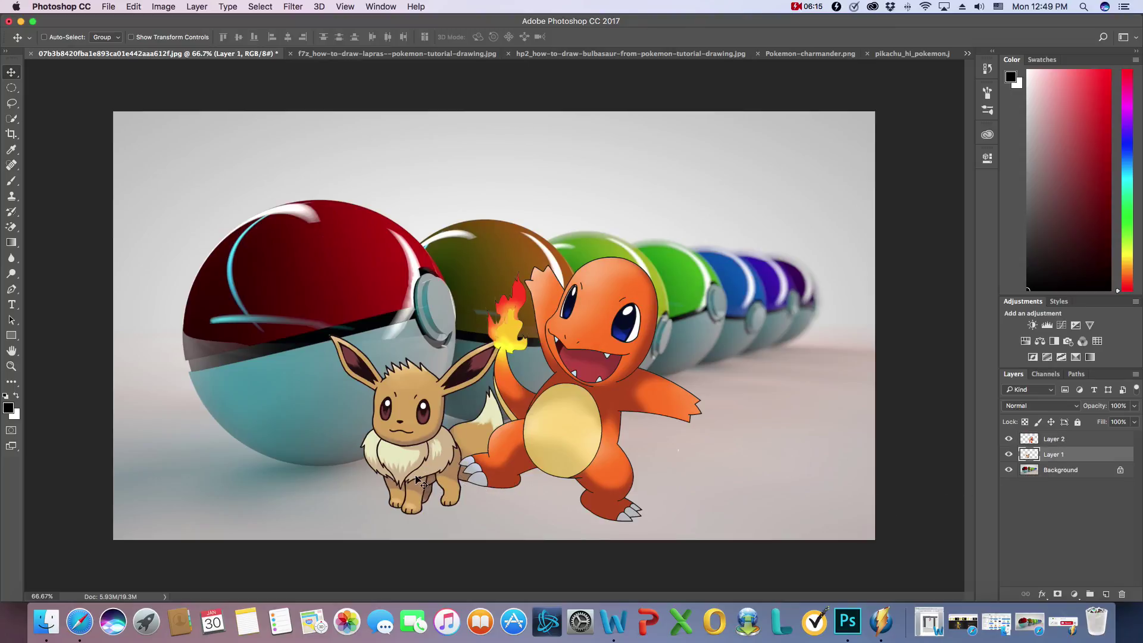
pyautogui.moveTo(409, 473); pyautogui.dragTo(532, 437)
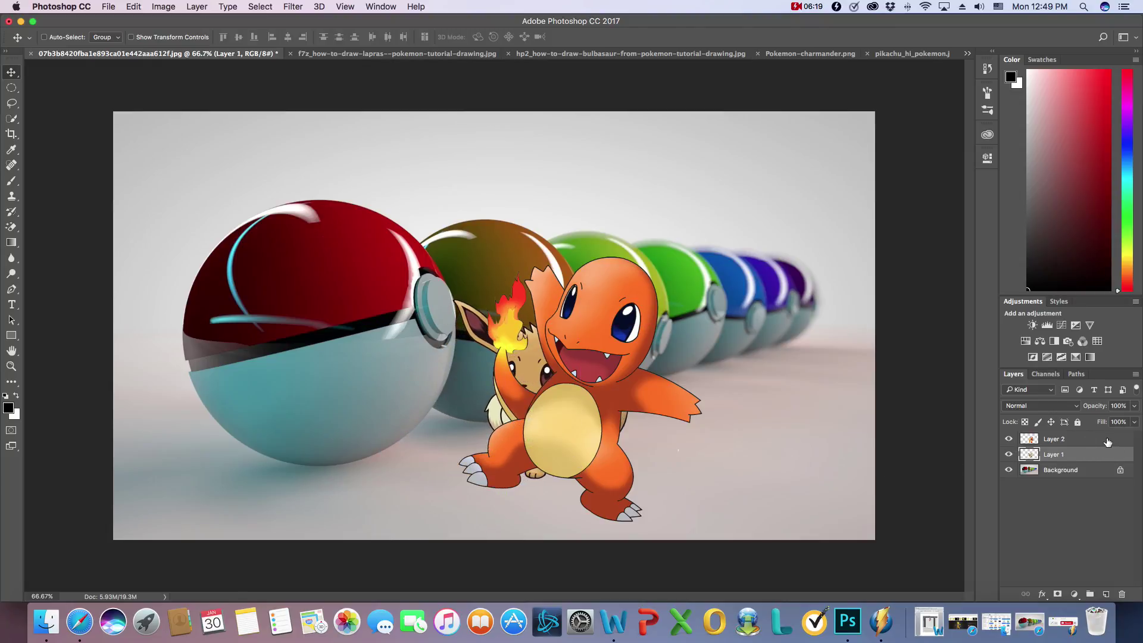
# Move Charmander in front of the red Poké Ball and place Eevee just beside its outstretched arm
pyautogui.click(1098, 440)
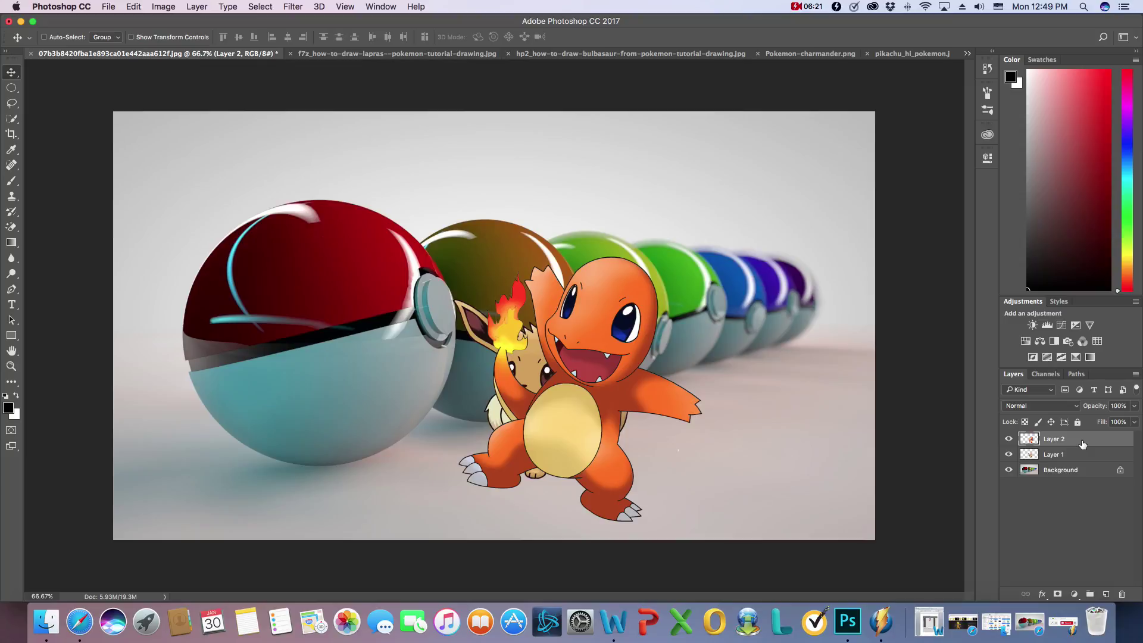
pyautogui.moveTo(1082, 444)
pyautogui.mouseDown()
pyautogui.moveTo(1078, 467)
pyautogui.moveTo(1081, 429)
pyautogui.moveTo(1083, 439)
pyautogui.mouseUp()
pyautogui.moveTo(565, 452); pyautogui.dragTo(396, 472)
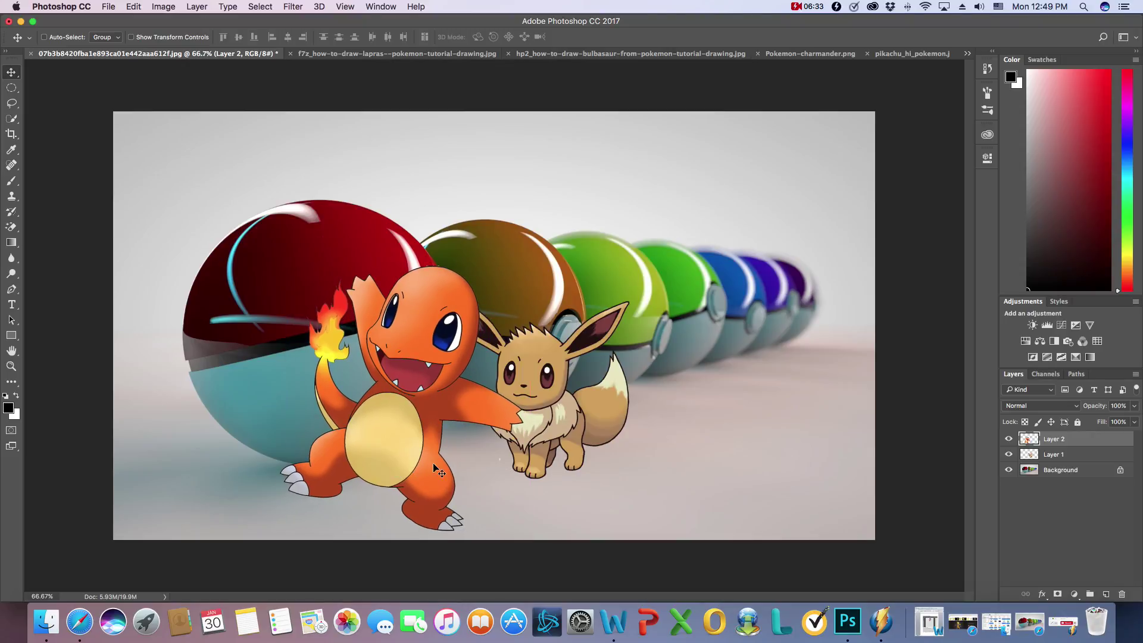
pyautogui.click(1065, 457)
pyautogui.moveTo(568, 441)
pyautogui.mouseDown()
pyautogui.moveTo(593, 435)
pyautogui.moveTo(551, 441)
pyautogui.mouseUp()
pyautogui.moveTo(426, 498); pyautogui.dragTo(424, 492)
# Rename Layer 1 as Evee and Layer 2 as Charmander
pyautogui.click(1065, 443)
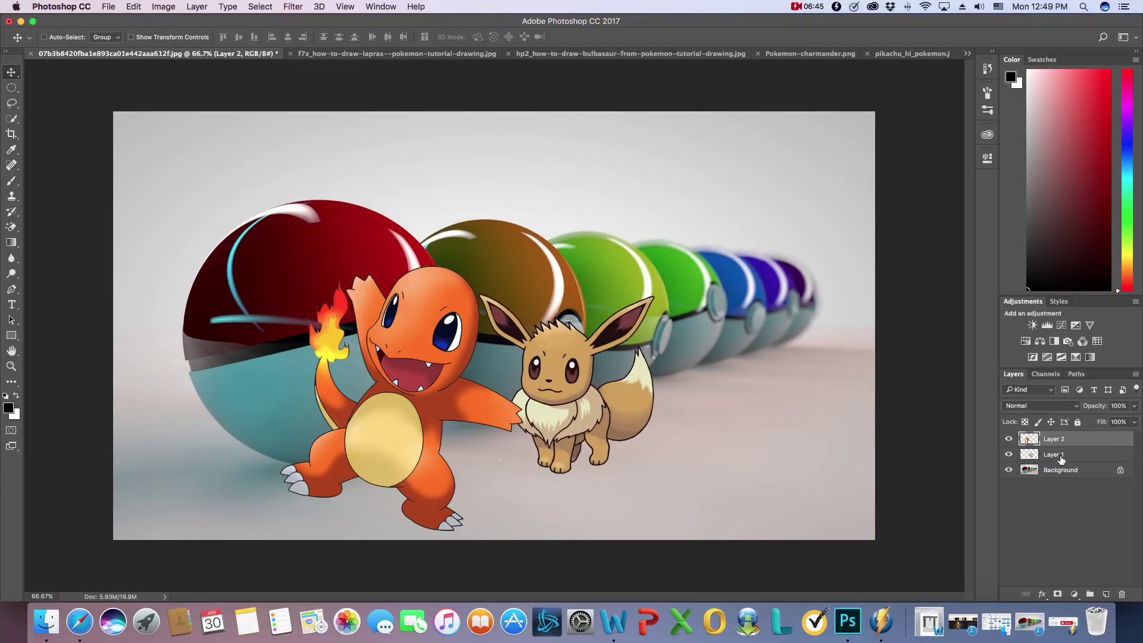
pyautogui.click(1061, 458)
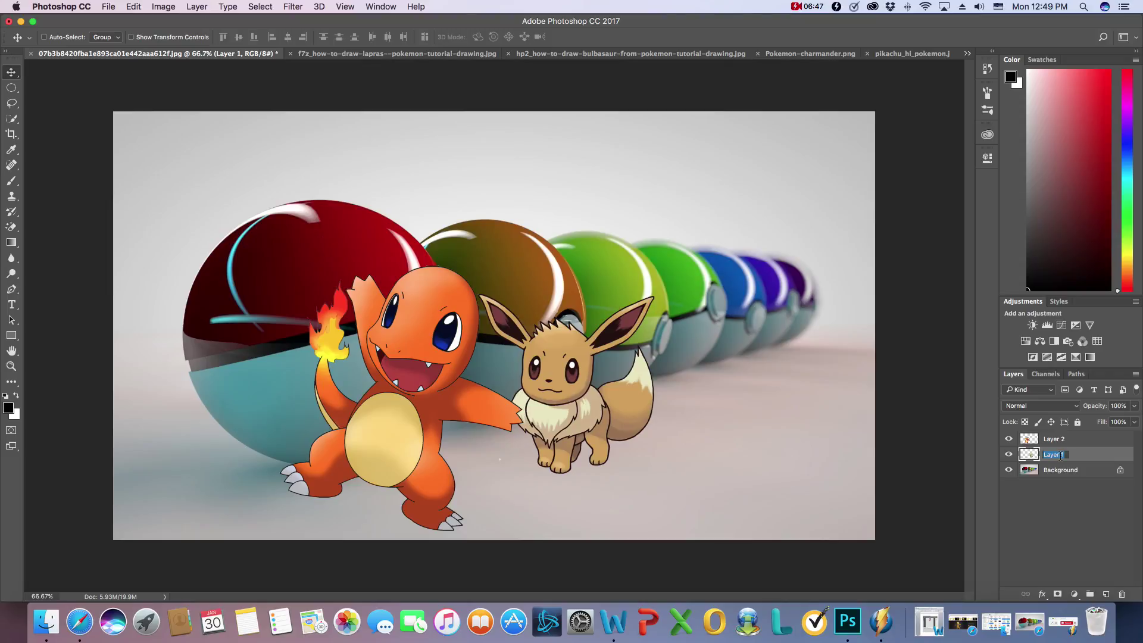
pyautogui.write('Evee')
pyautogui.doubleClick(1056, 440)
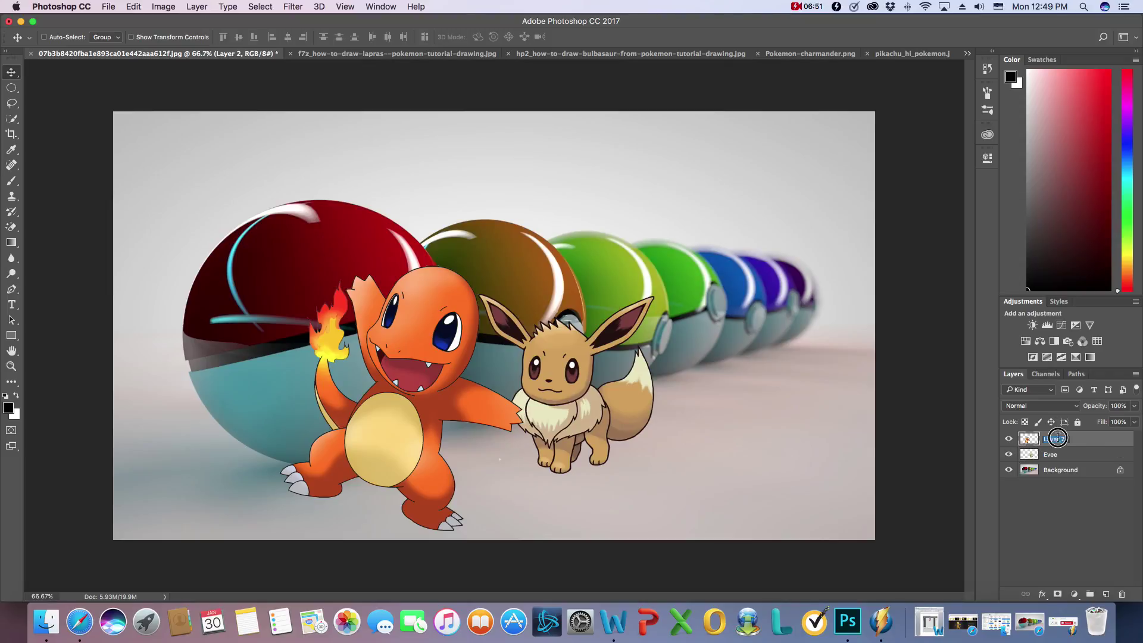
pyautogui.write('Charmander')
pyautogui.press('Return')
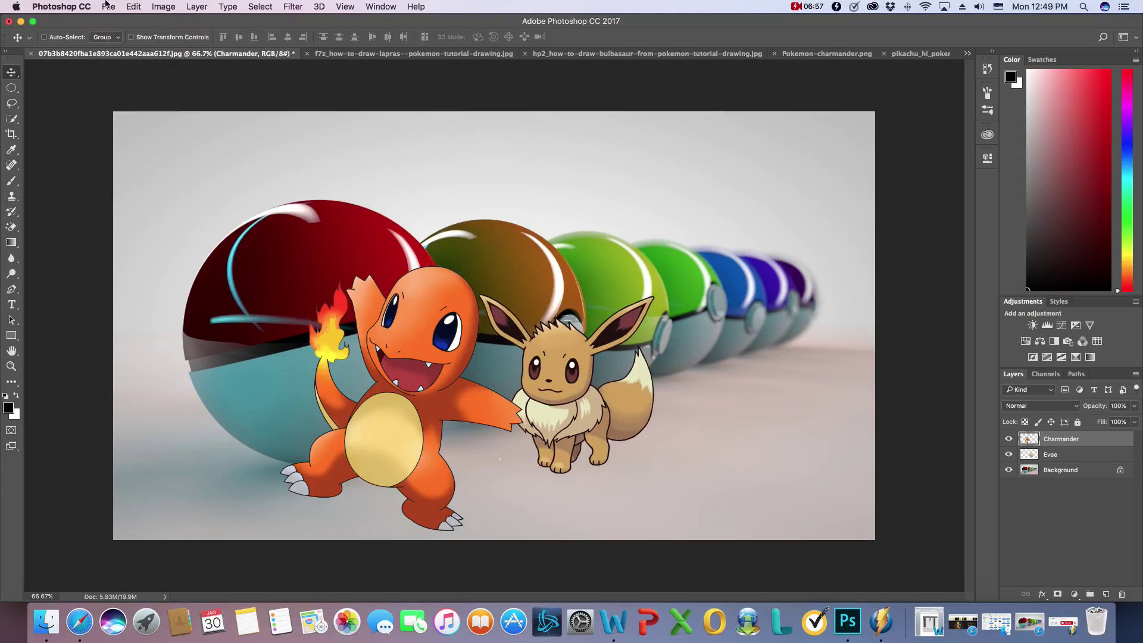
# Scale the Charmander layer to about 88%, move it to about X 757 px, Y 686.5 px, and apply the transformation
pyautogui.click(143, 7)
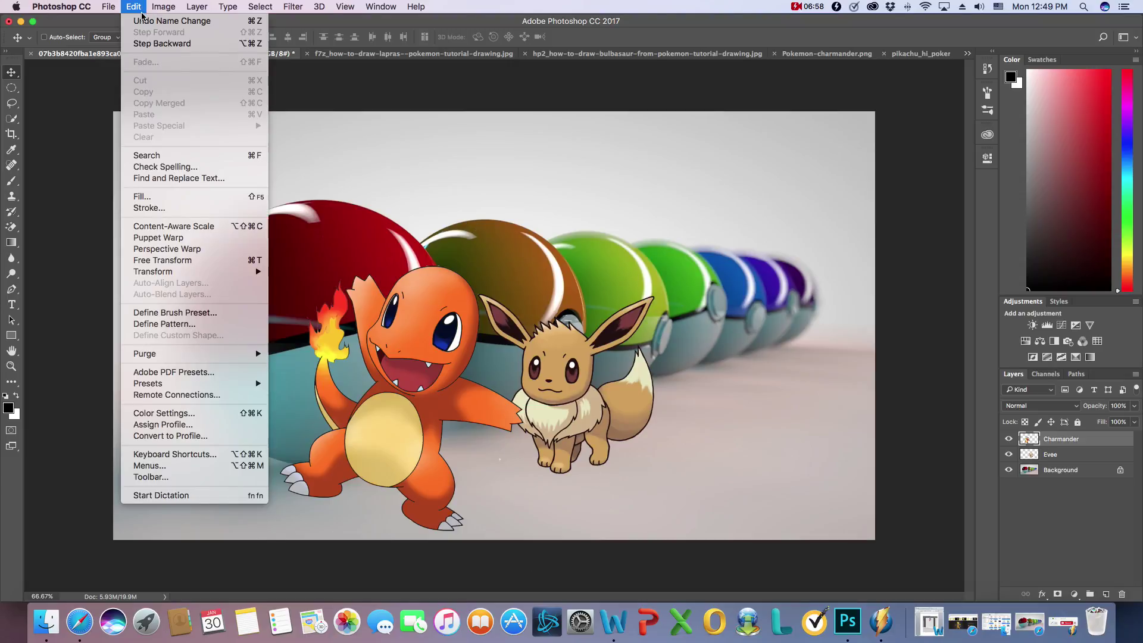
pyautogui.click(162, 260)
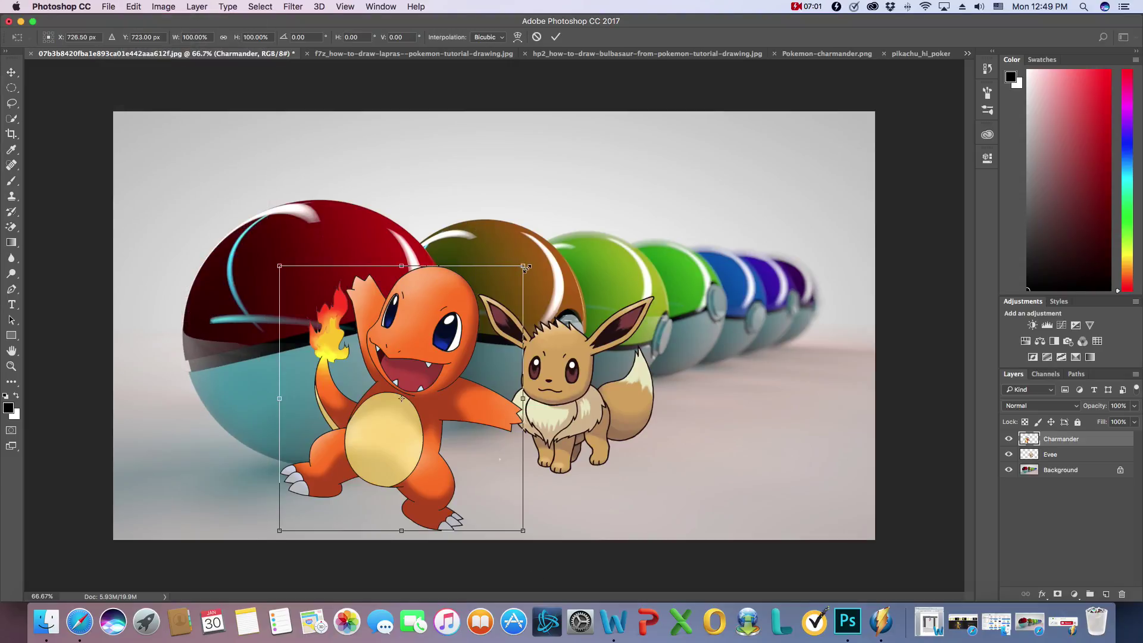
pyautogui.moveTo(524, 267); pyautogui.dragTo(494, 297)
pyautogui.moveTo(424, 375); pyautogui.dragTo(450, 355)
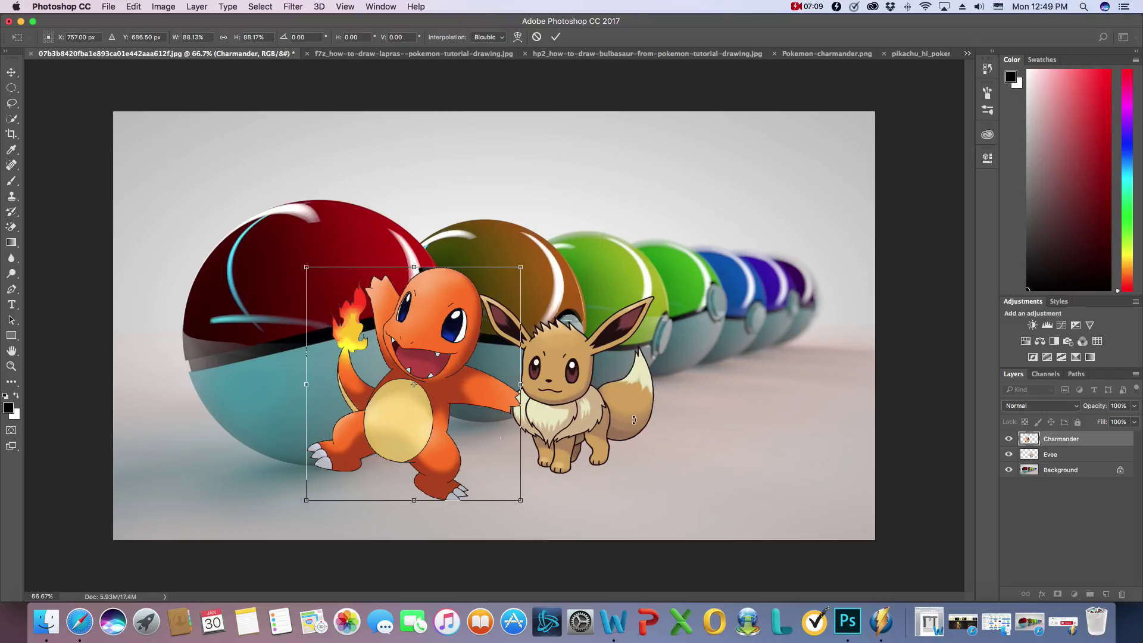
pyautogui.press('Return')
pyautogui.click(1070, 455)
pyautogui.moveTo(582, 407); pyautogui.dragTo(582, 409)
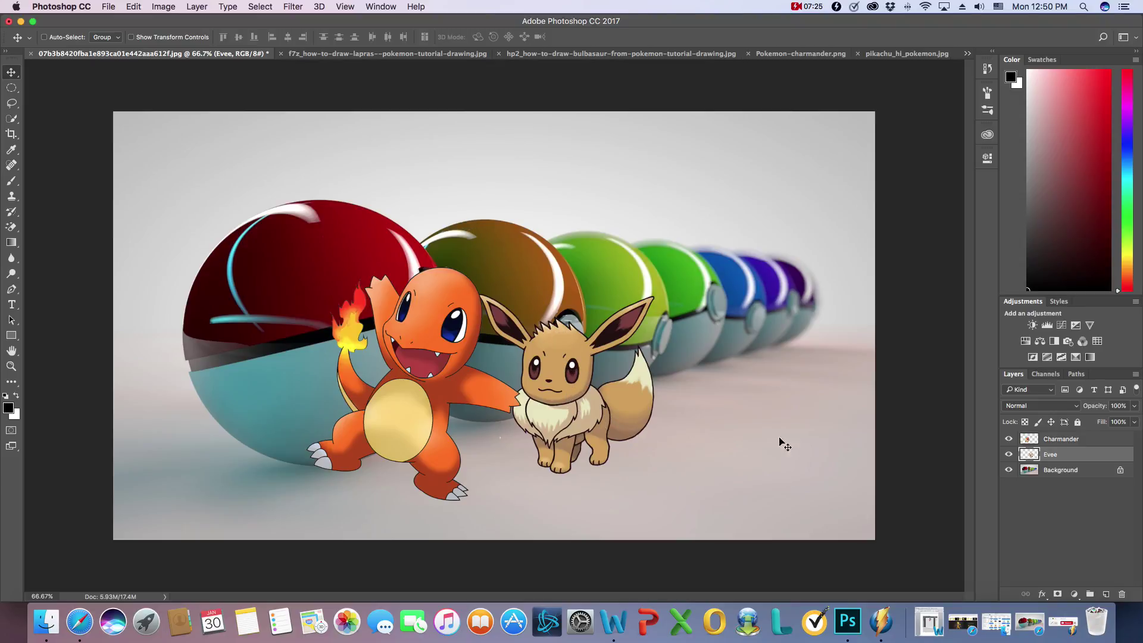
# Close the original Pokemon-charmander.png document without saving its changes
pyautogui.click(780, 58)
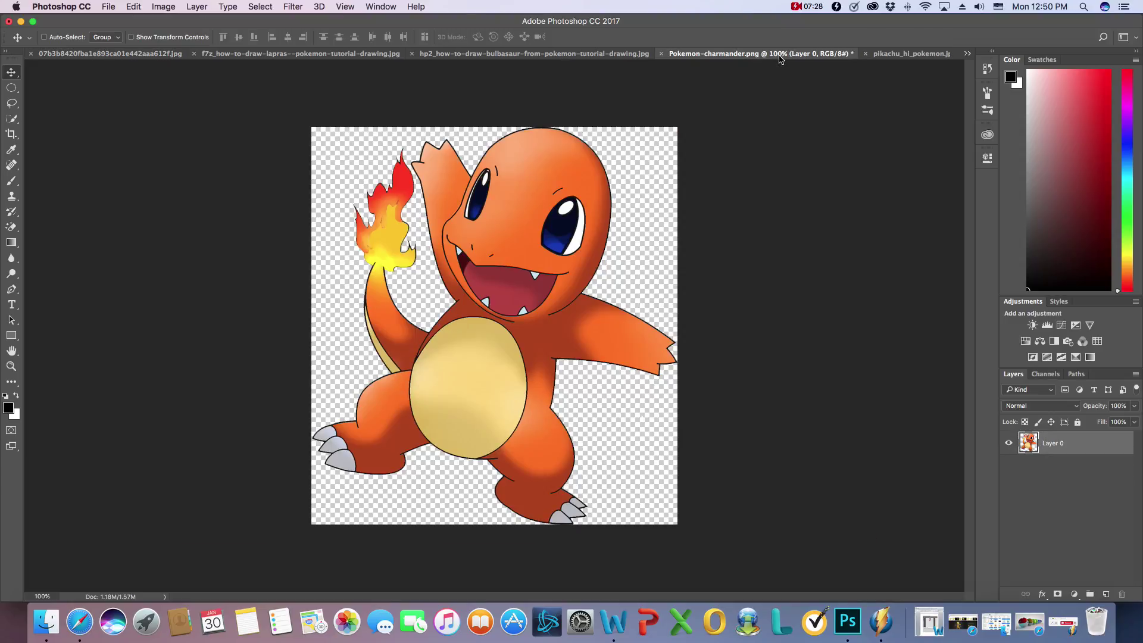
pyautogui.click(661, 54)
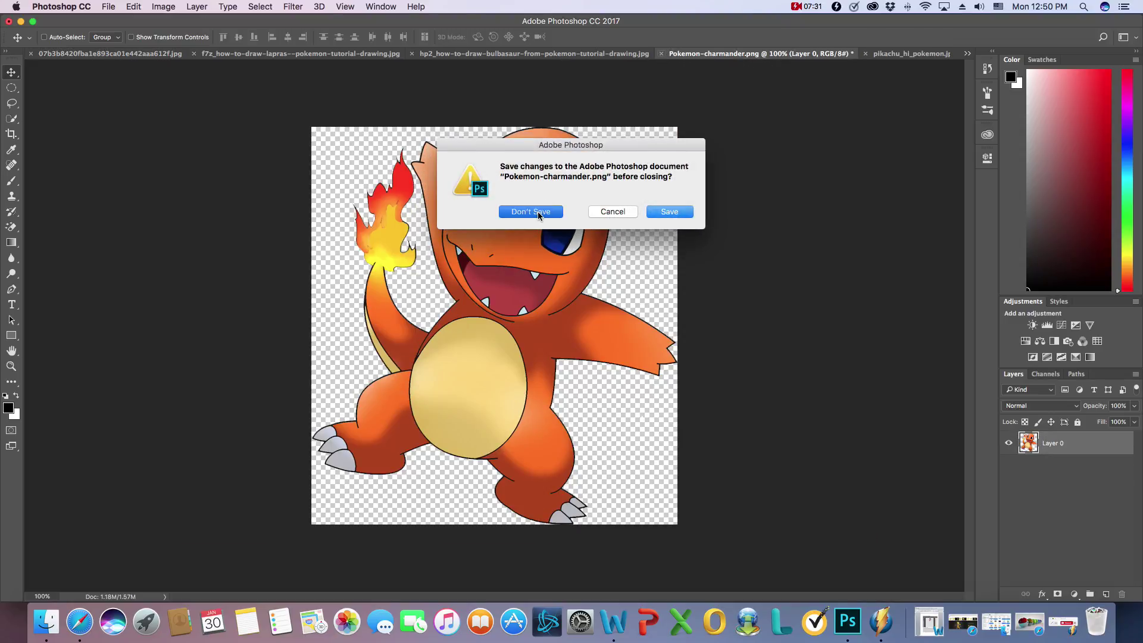
pyautogui.click(539, 213)
# Look over the Pikachu and Lapras images and switch to the Bulbasaur document
pyautogui.click(798, 54)
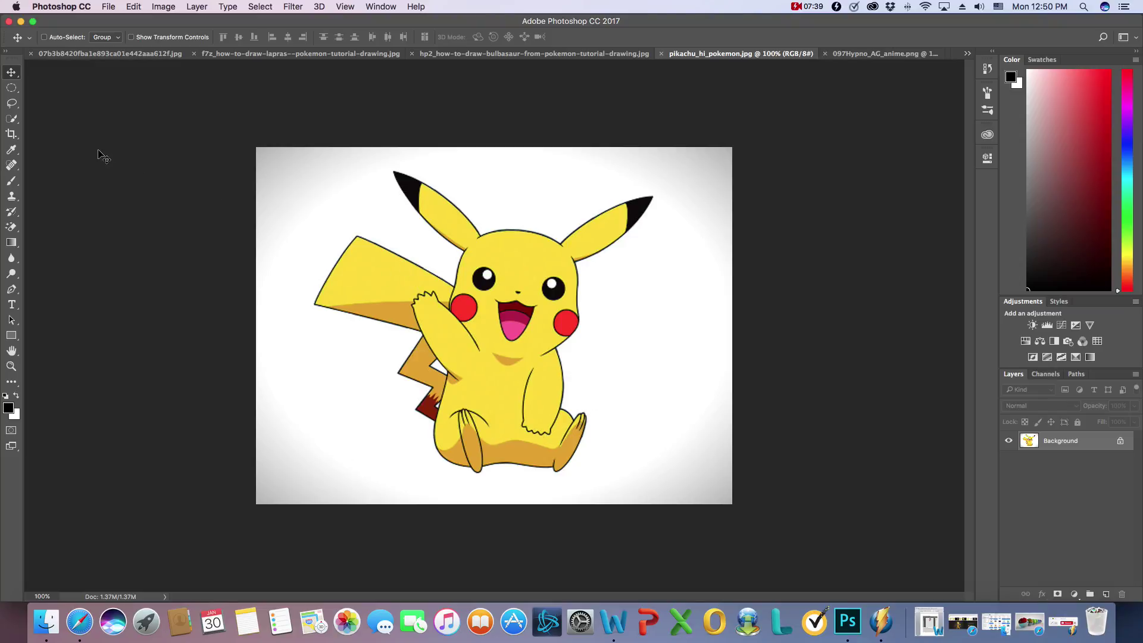
pyautogui.click(381, 54)
pyautogui.click(515, 54)
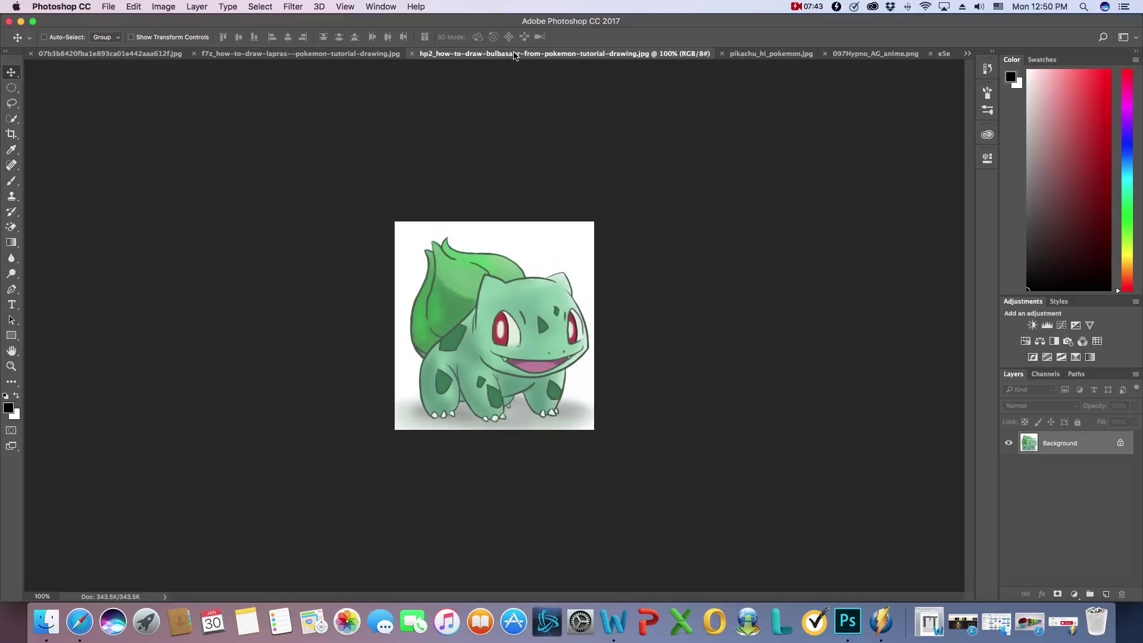
# Try to remove Bulbasaur's white background with the Magic Eraser, and undo the erasure
pyautogui.click(13, 166)
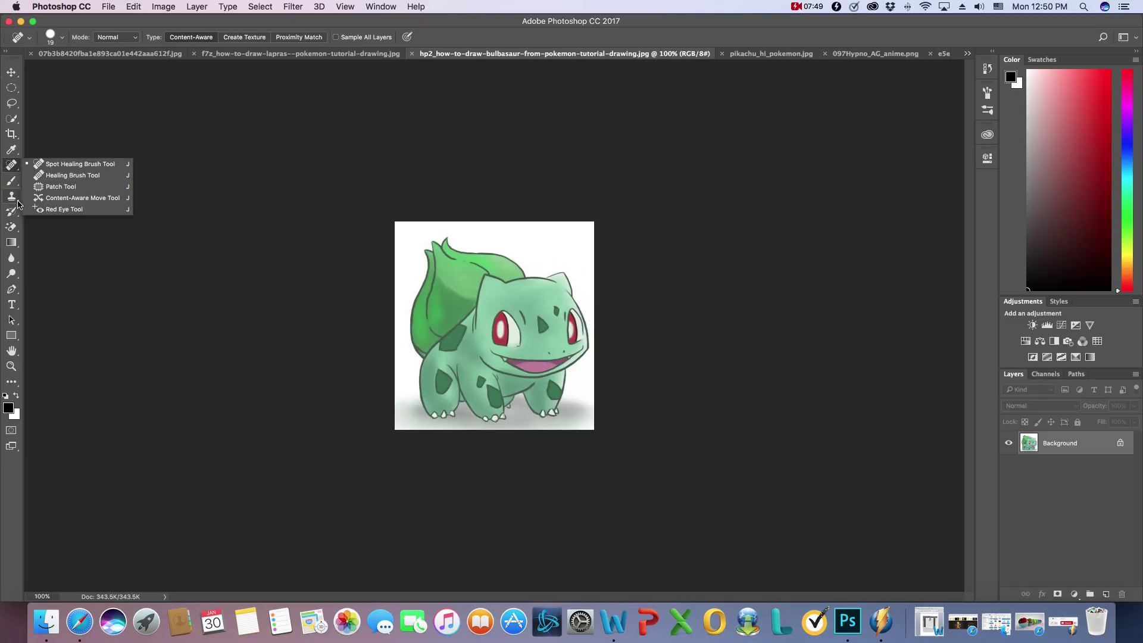
pyautogui.click(12, 227)
pyautogui.click(561, 242)
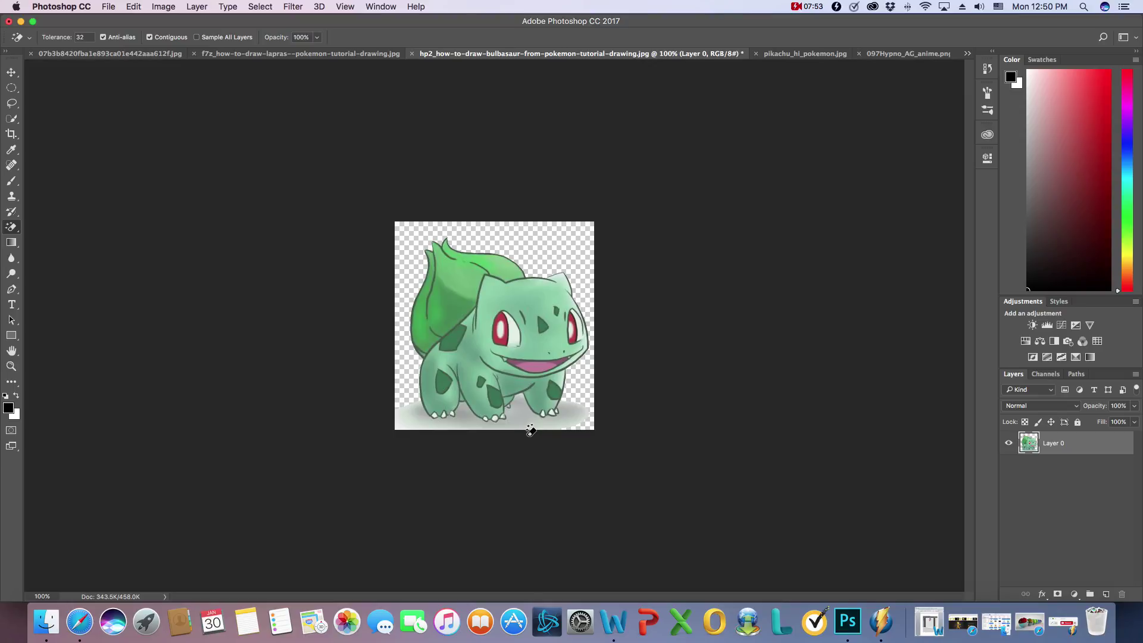
pyautogui.click(140, 6)
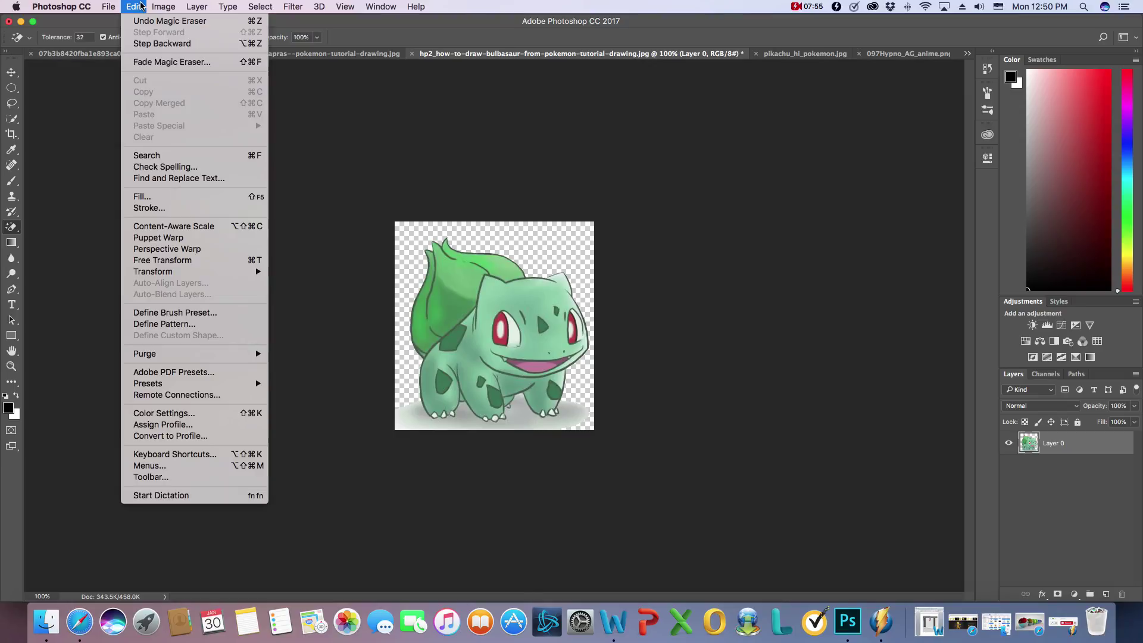
pyautogui.click(143, 43)
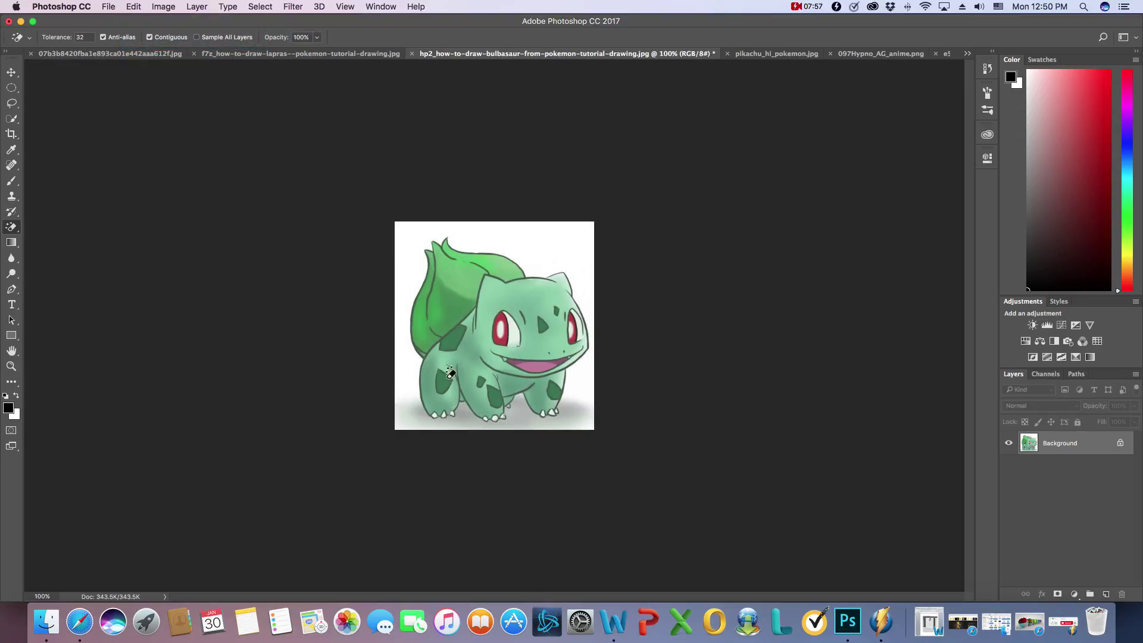
# Select the whole Bulbasaur figure using the Quick Selection tool in add mode with a 30 px brush
pyautogui.click(12, 119)
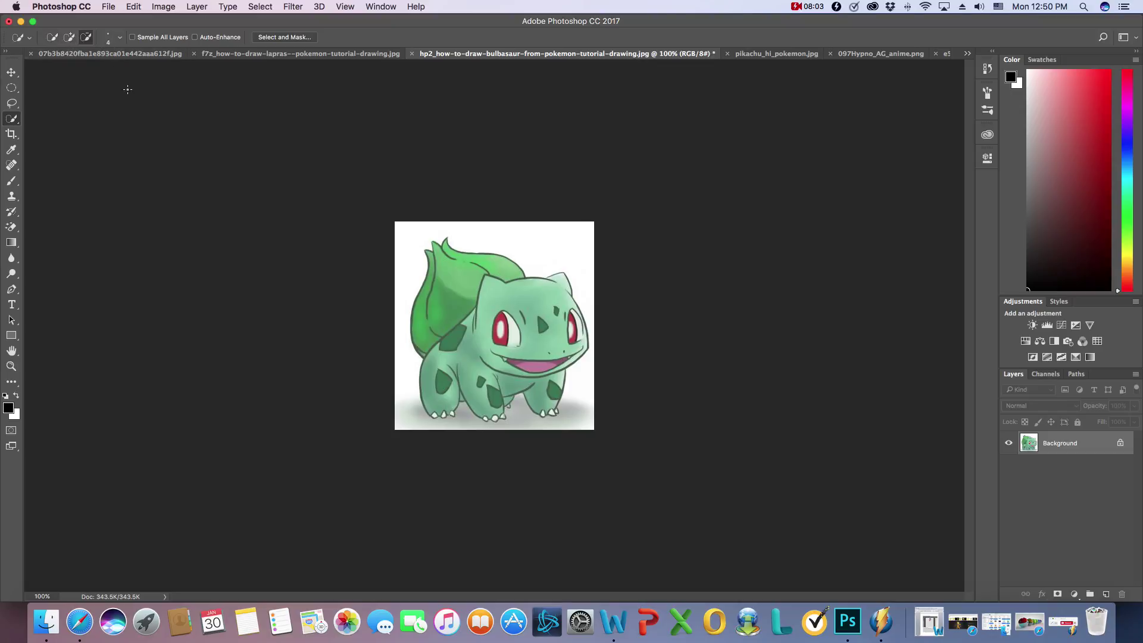
pyautogui.click(71, 38)
pyautogui.click(87, 39)
pyautogui.click(113, 40)
pyautogui.press('Escape')
pyautogui.click(119, 39)
pyautogui.click(72, 70)
pyautogui.click(70, 70)
pyautogui.click(76, 44)
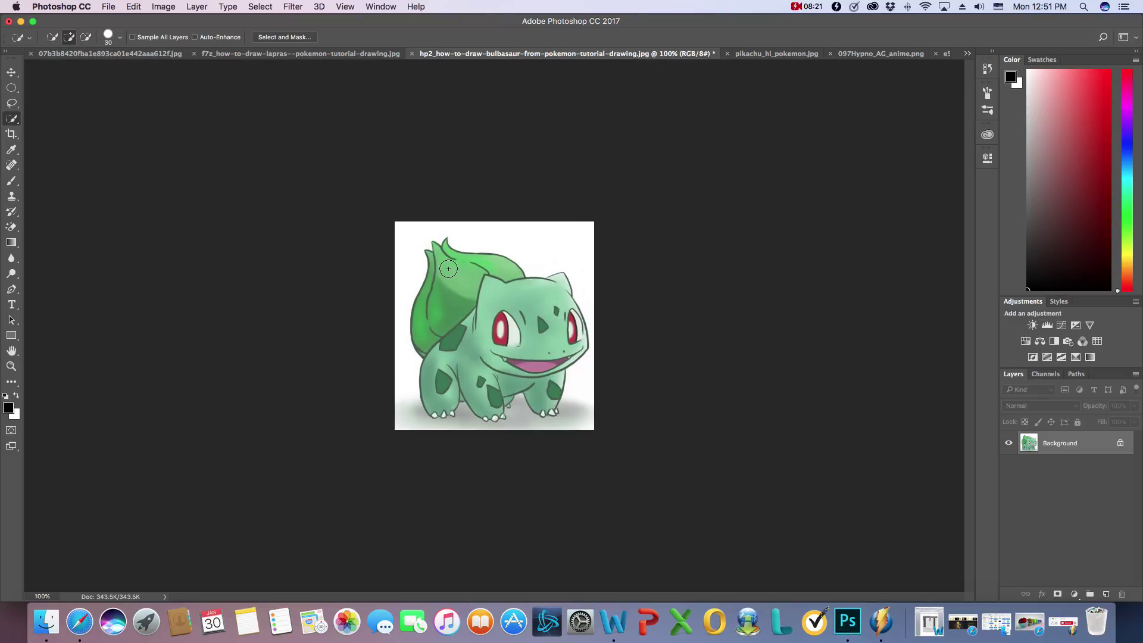
pyautogui.moveTo(445, 263)
pyautogui.mouseDown()
pyautogui.moveTo(475, 330)
pyautogui.moveTo(518, 337)
pyautogui.moveTo(539, 315)
pyautogui.moveTo(549, 347)
pyautogui.moveTo(537, 369)
pyautogui.moveTo(466, 382)
pyautogui.mouseUp()
# Refine the Bulbasaur selection around the feet and toes with a 2 px Quick Selection brush, alternating add and subtract modes
pyautogui.click(119, 37)
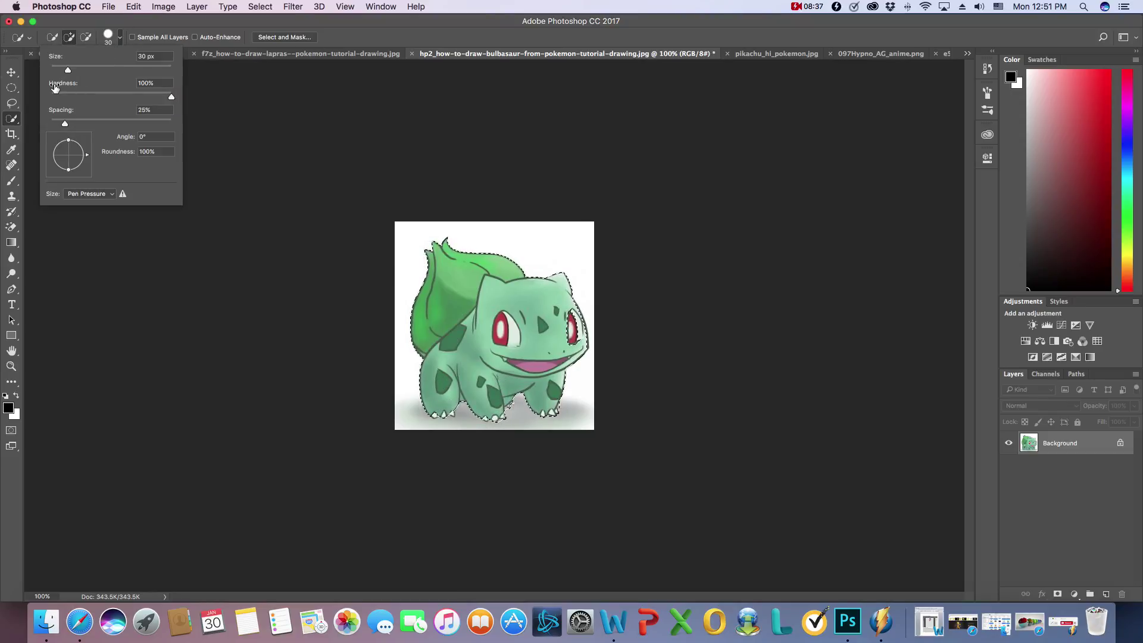
pyautogui.moveTo(66, 67); pyautogui.dragTo(55, 67)
pyautogui.press('Return')
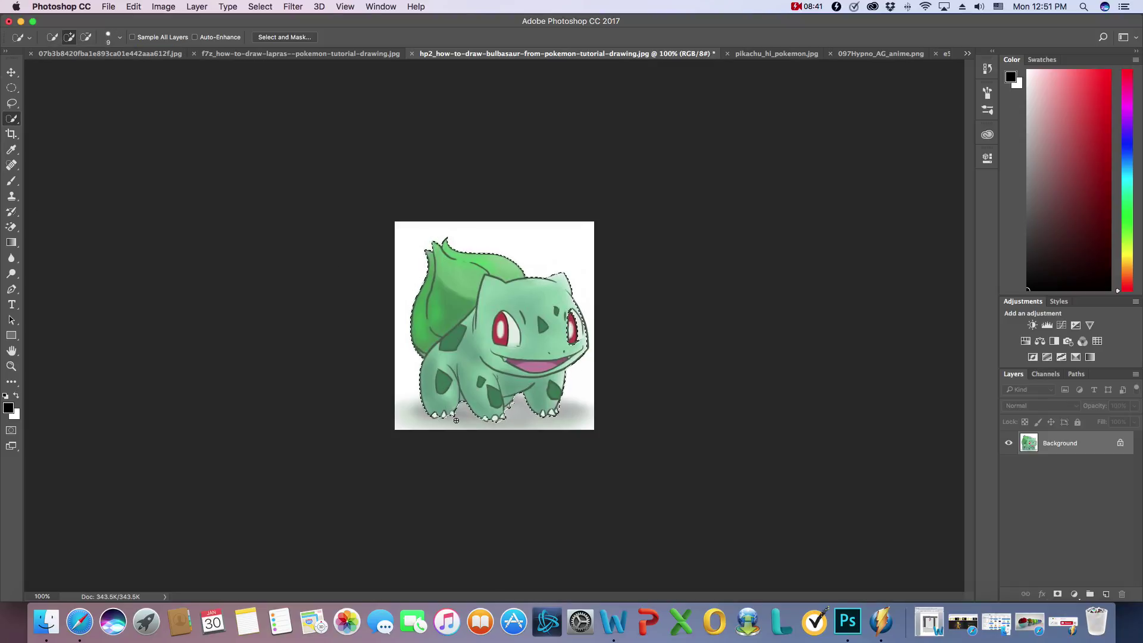
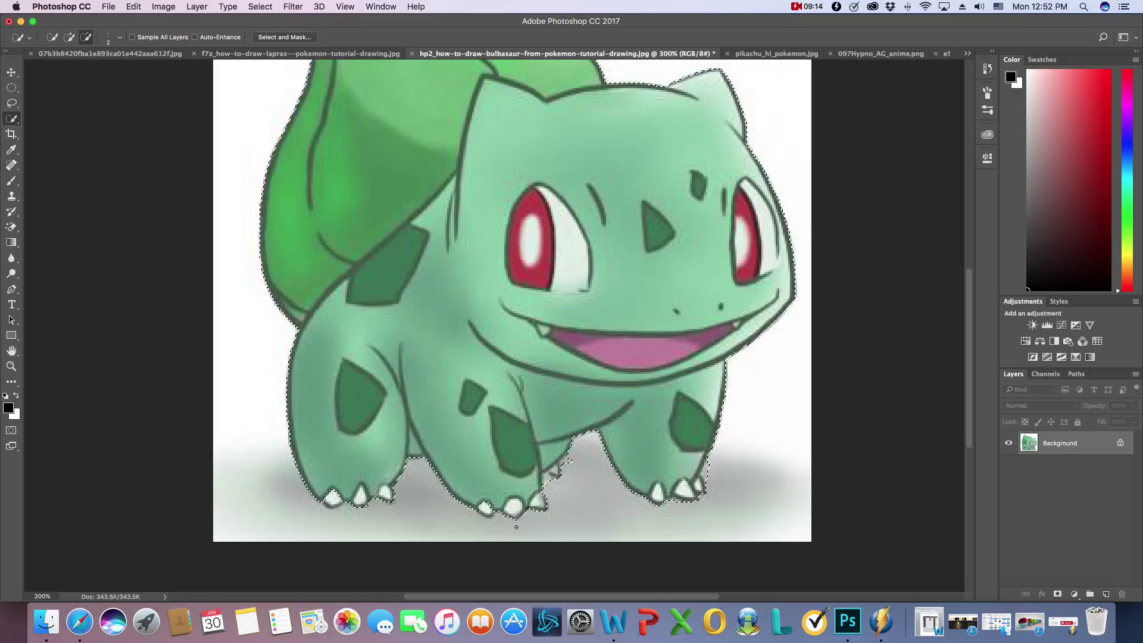
pyautogui.click(69, 37)
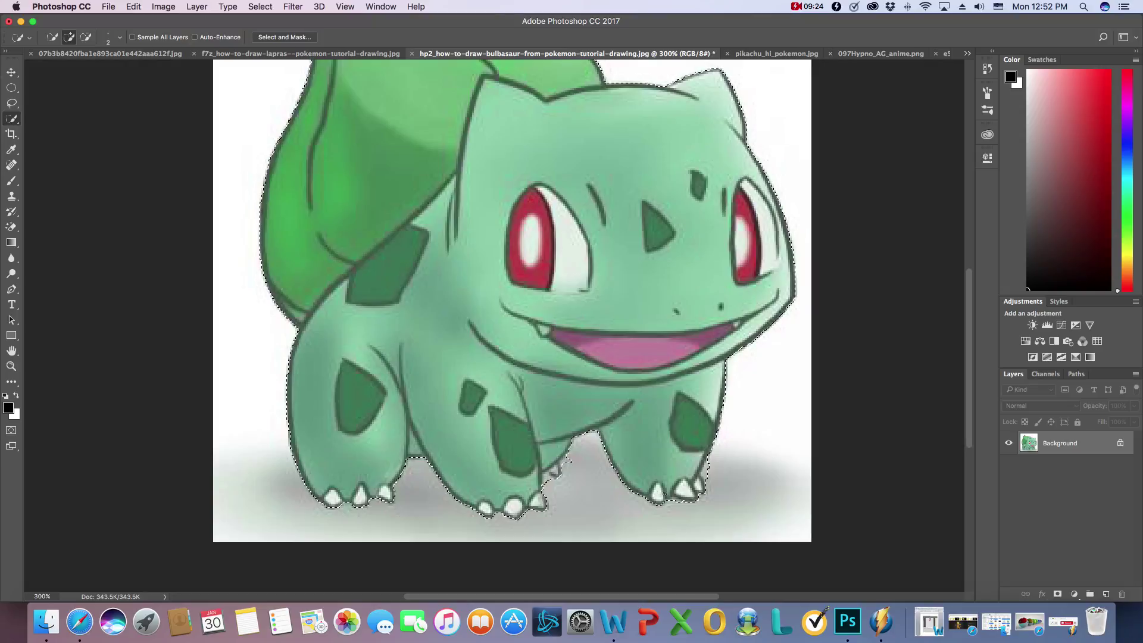
pyautogui.click(85, 37)
pyautogui.click(69, 37)
pyautogui.moveTo(970, 352); pyautogui.dragTo(972, 299)
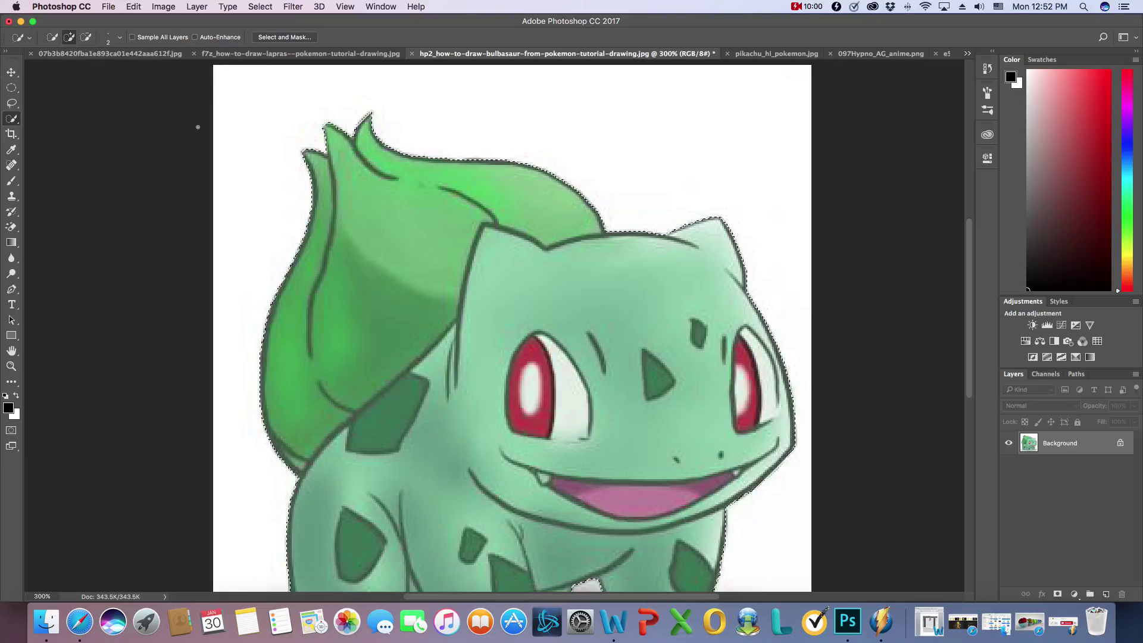
# Move the selected Bulbasaur into the Poké Ball composition and nudge it into place beside Eevee
pyautogui.click(12, 72)
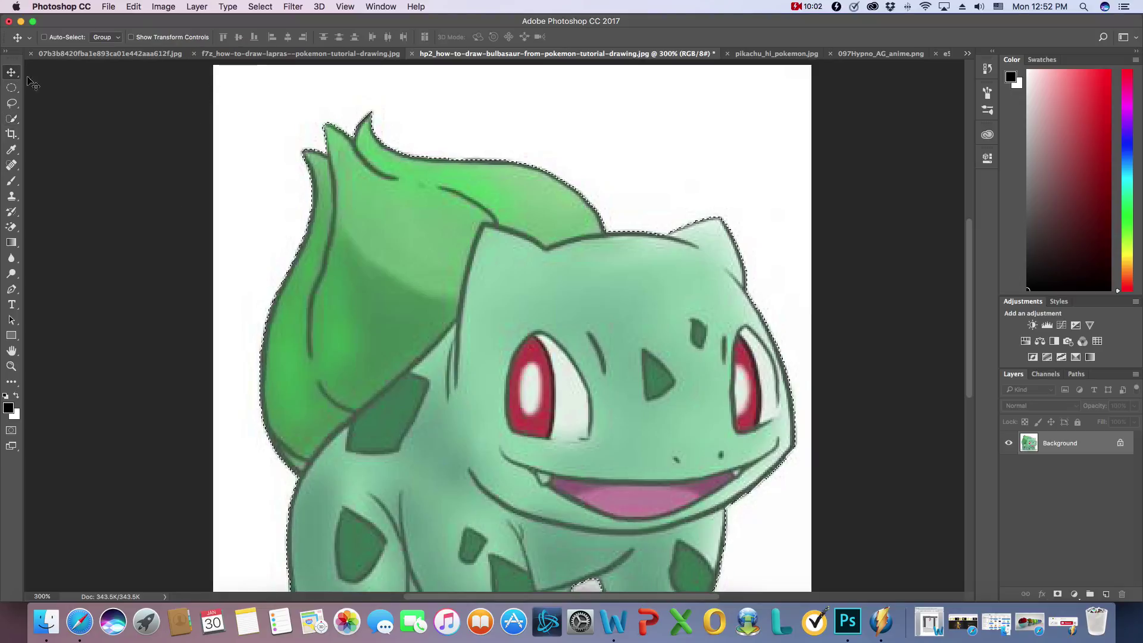
pyautogui.moveTo(425, 251); pyautogui.dragTo(727, 418)
pyautogui.hotkey('shift', 'Left')
pyautogui.hotkey('shift', 'Left')
pyautogui.hotkey('shift', 'Left')
pyautogui.hotkey('shift', 'Left')
pyautogui.hotkey('shift', 'Left')
pyautogui.hotkey('shift', 'Left')
pyautogui.hotkey('shift', 'Left')
pyautogui.hotkey('shift', 'Up')
pyautogui.hotkey('shift', 'Up')
pyautogui.hotkey('shift', 'Up')
pyautogui.hotkey('shift', 'Up')
pyautogui.hotkey('shift', 'Up')
pyautogui.hotkey('shift', 'Up')
pyautogui.hotkey('shift', 'Up')
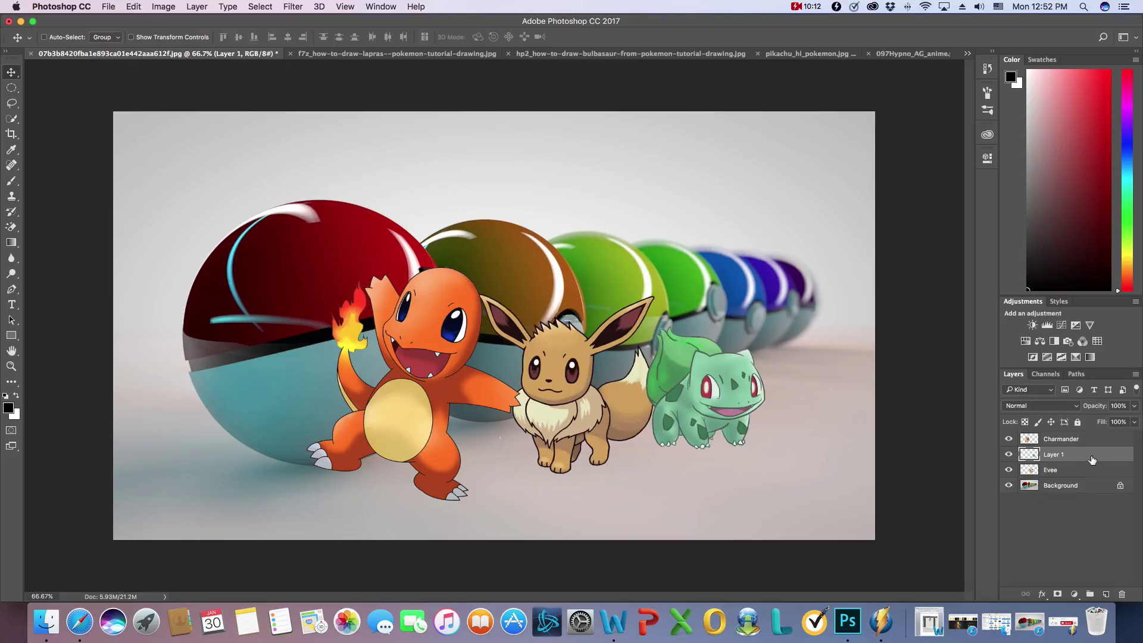
# Place the Bulbasaur layer directly beneath the Evee layer and shift Bulbasaur partly behind Eevee's tail
pyautogui.moveTo(1094, 457); pyautogui.dragTo(1098, 440)
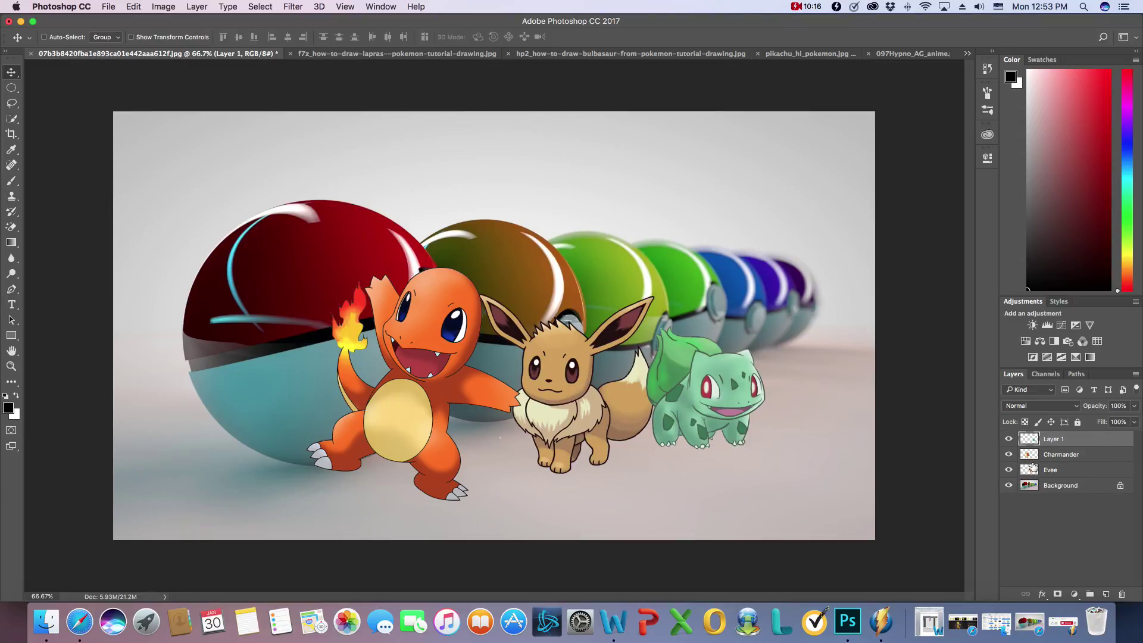
pyautogui.click(1054, 471)
pyautogui.doubleClick(1076, 440)
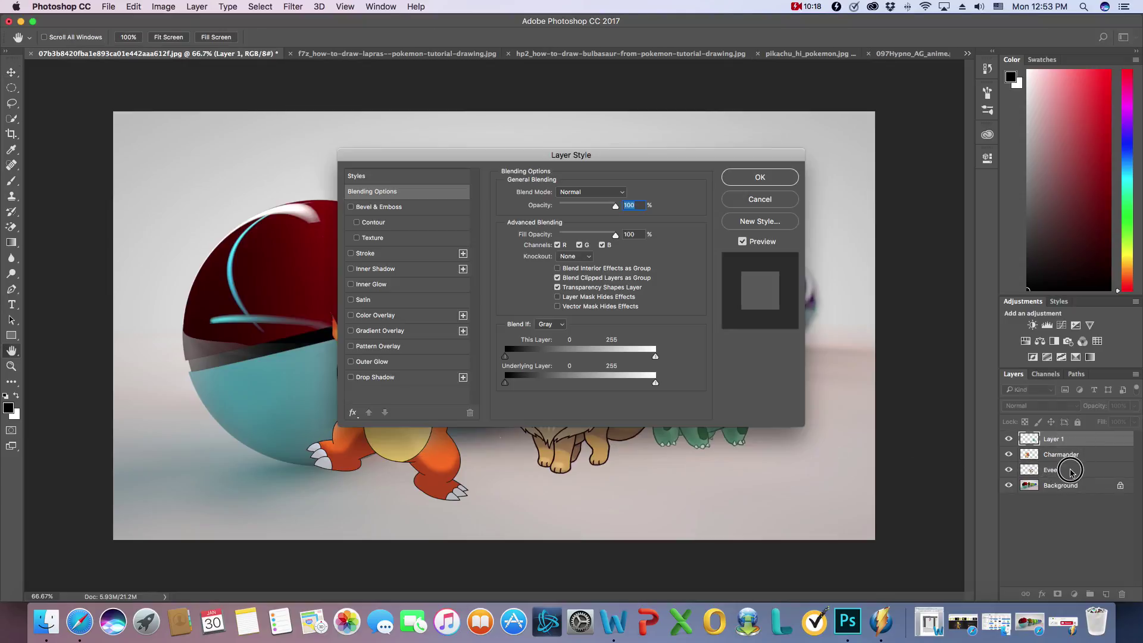
pyautogui.click(751, 201)
pyautogui.moveTo(1072, 452); pyautogui.dragTo(1079, 477)
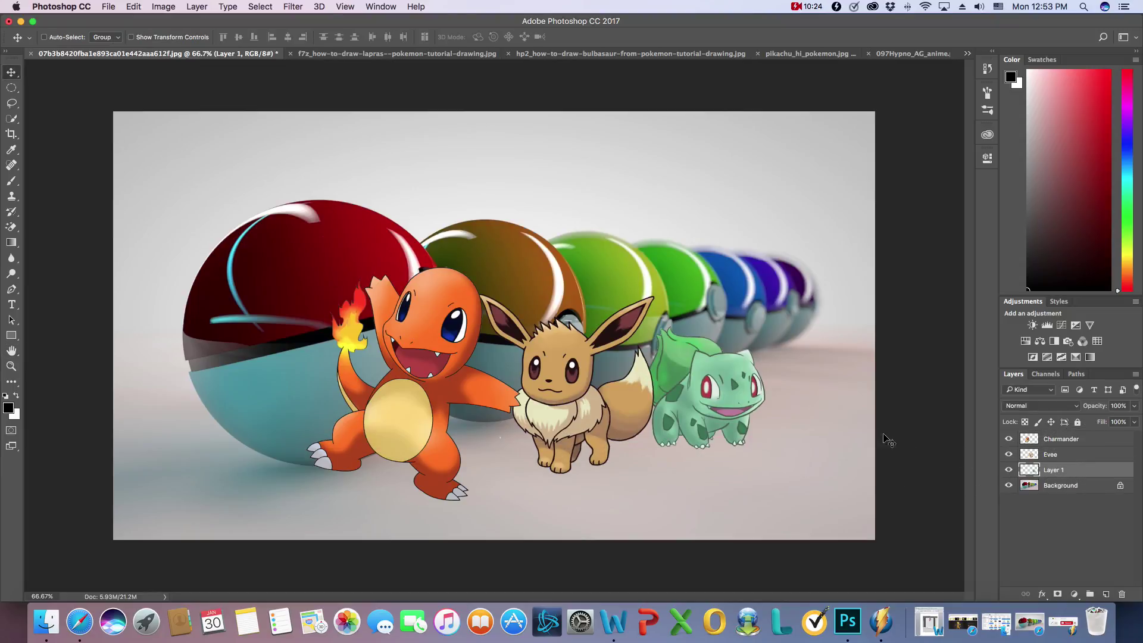
pyautogui.moveTo(704, 421); pyautogui.dragTo(685, 453)
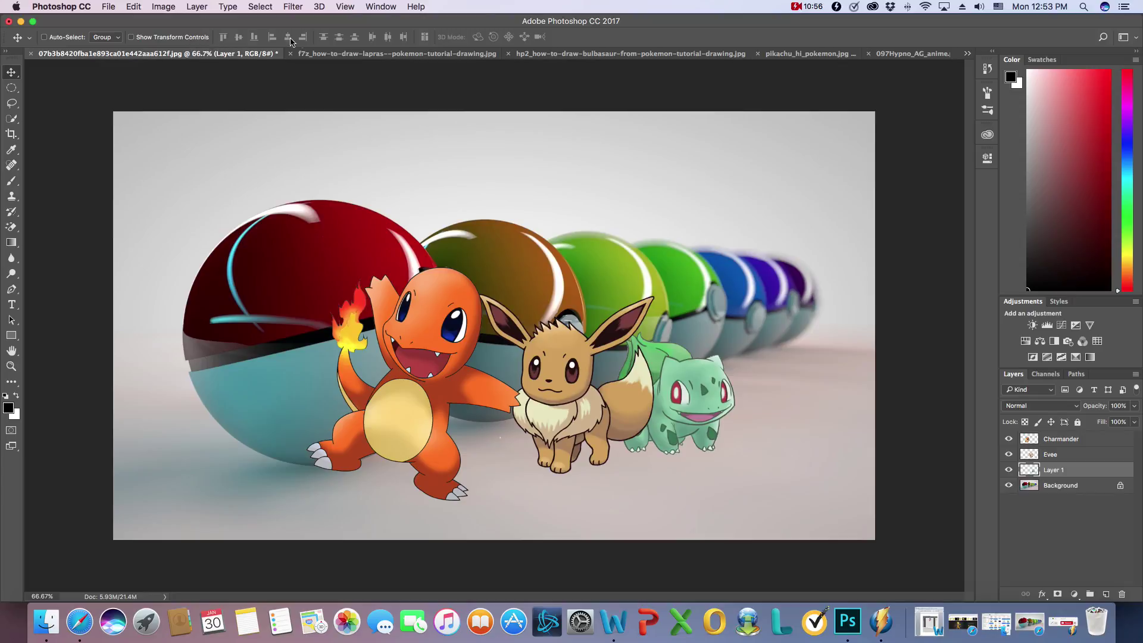
# Look over the Pikachu and Hypno images and close the Bulbasaur document without saving its changes
pyautogui.click(842, 54)
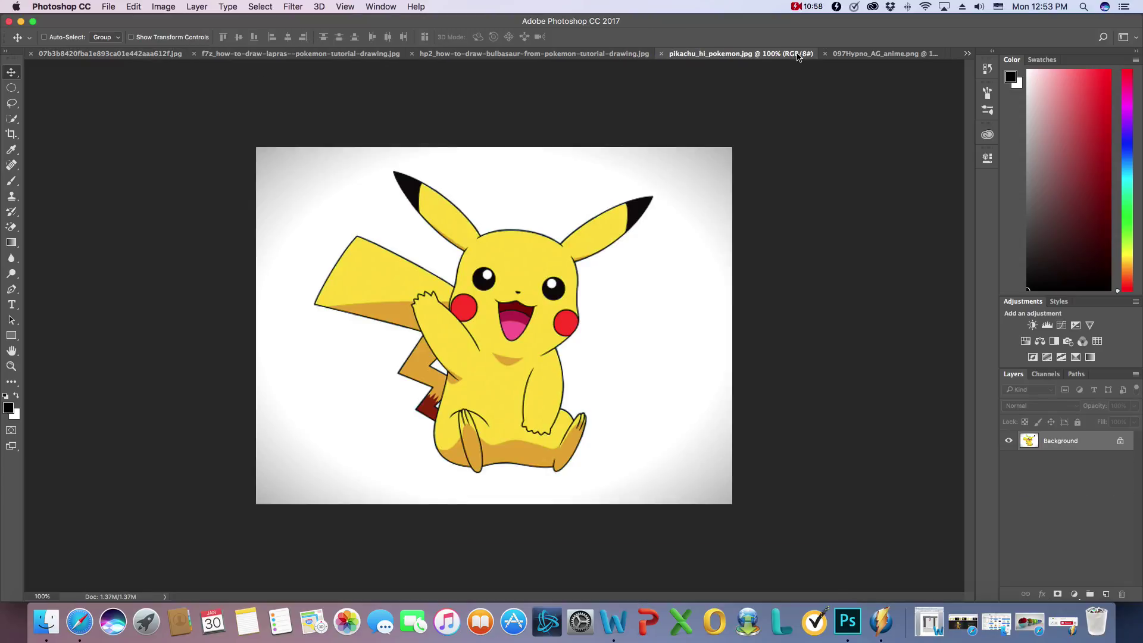
pyautogui.click(859, 55)
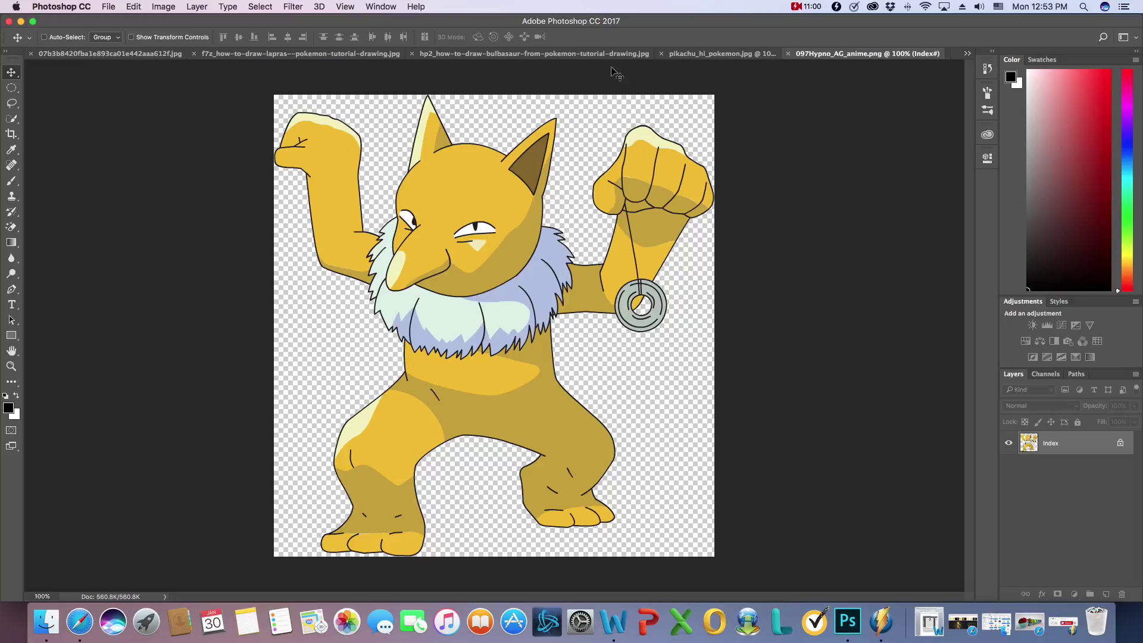
pyautogui.click(580, 54)
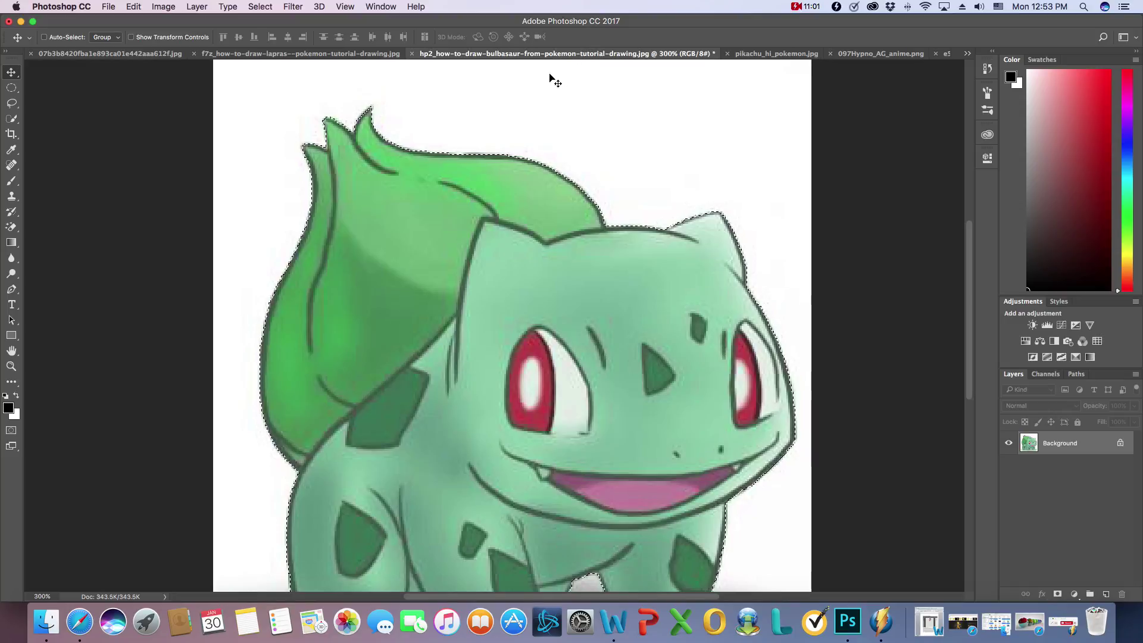
pyautogui.click(411, 54)
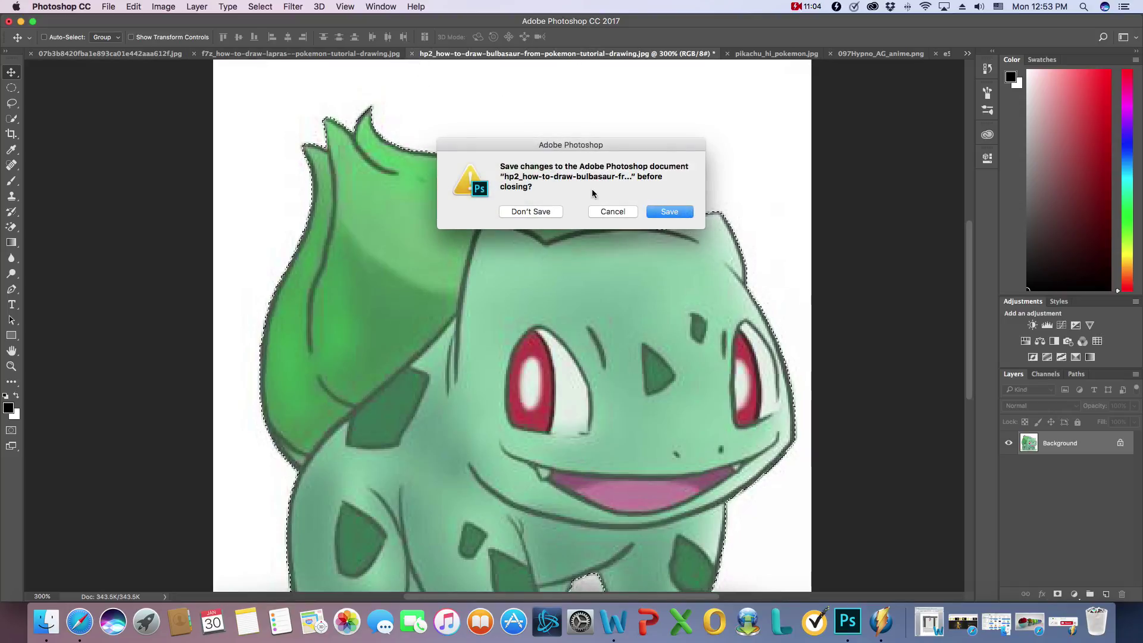
pyautogui.click(537, 212)
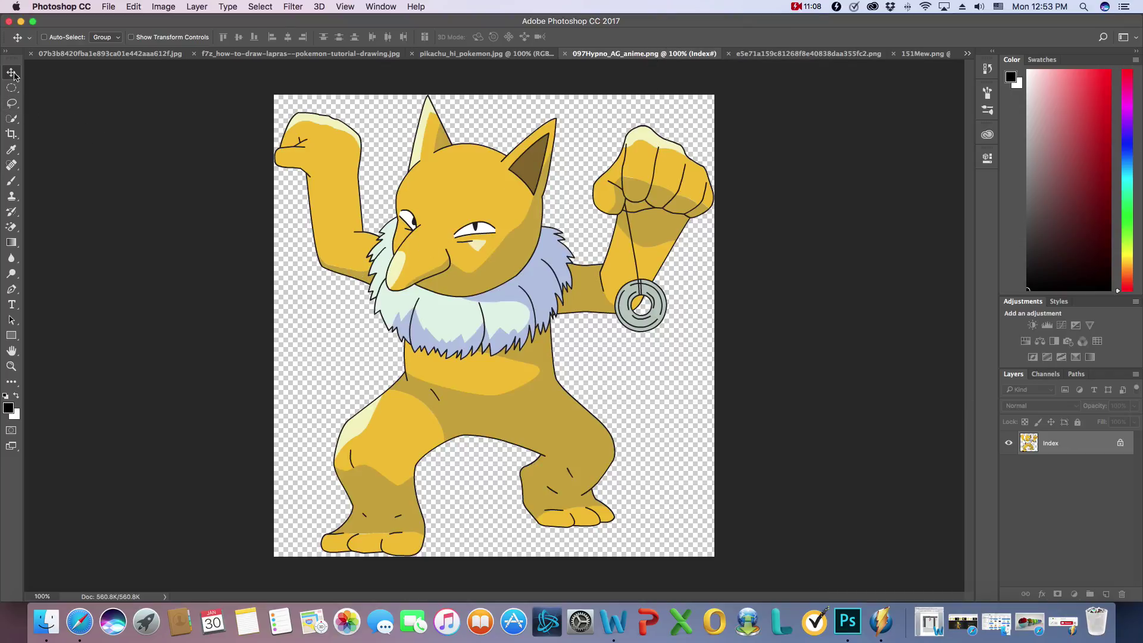
# Try to move Hypno from its indexed-color PNG document into the Poké Ball composition
pyautogui.moveTo(445, 292); pyautogui.dragTo(753, 386)
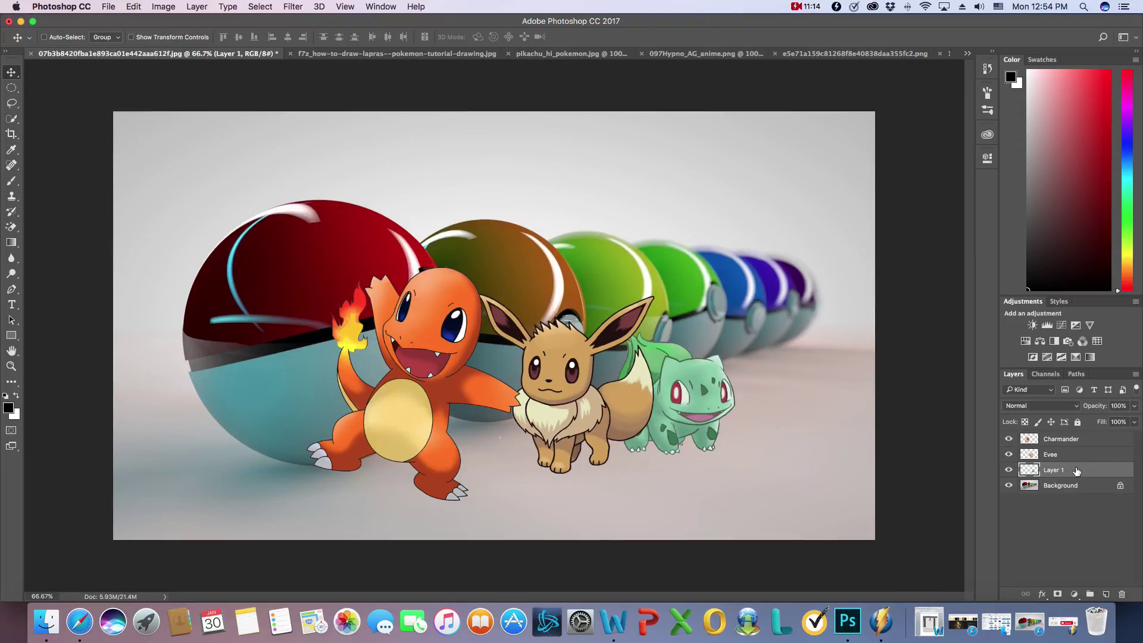
pyautogui.click(702, 53)
pyautogui.moveTo(530, 256); pyautogui.dragTo(759, 392)
pyautogui.click(687, 57)
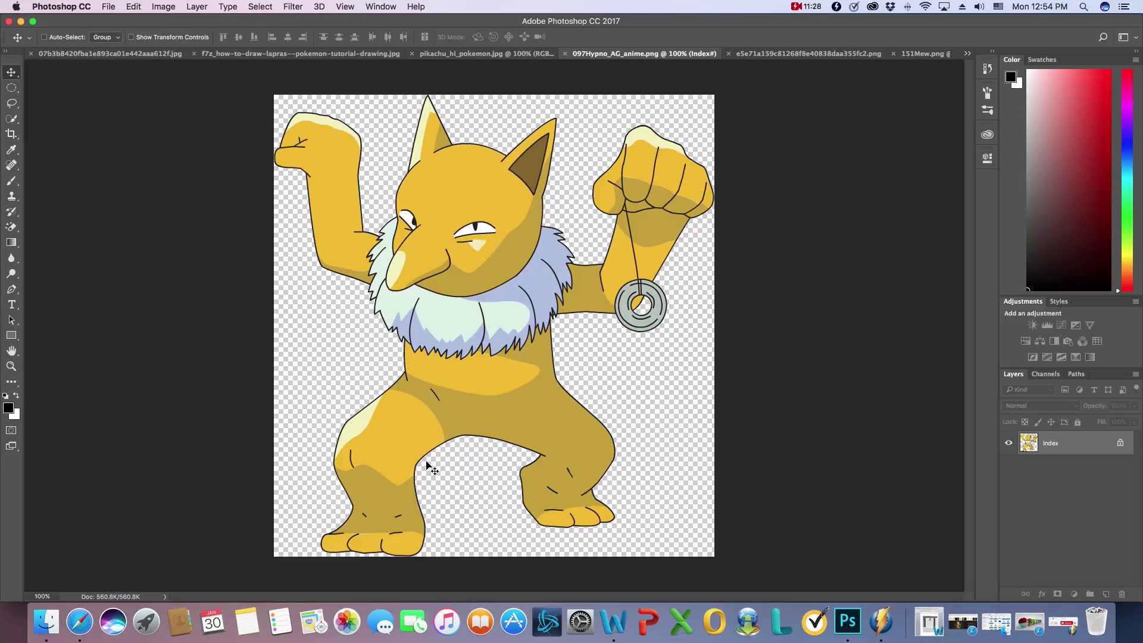
# Export the Hypno image as a JPG named 097Hypno_AG_anime at 1x size and 100% quality
pyautogui.click(110, 6)
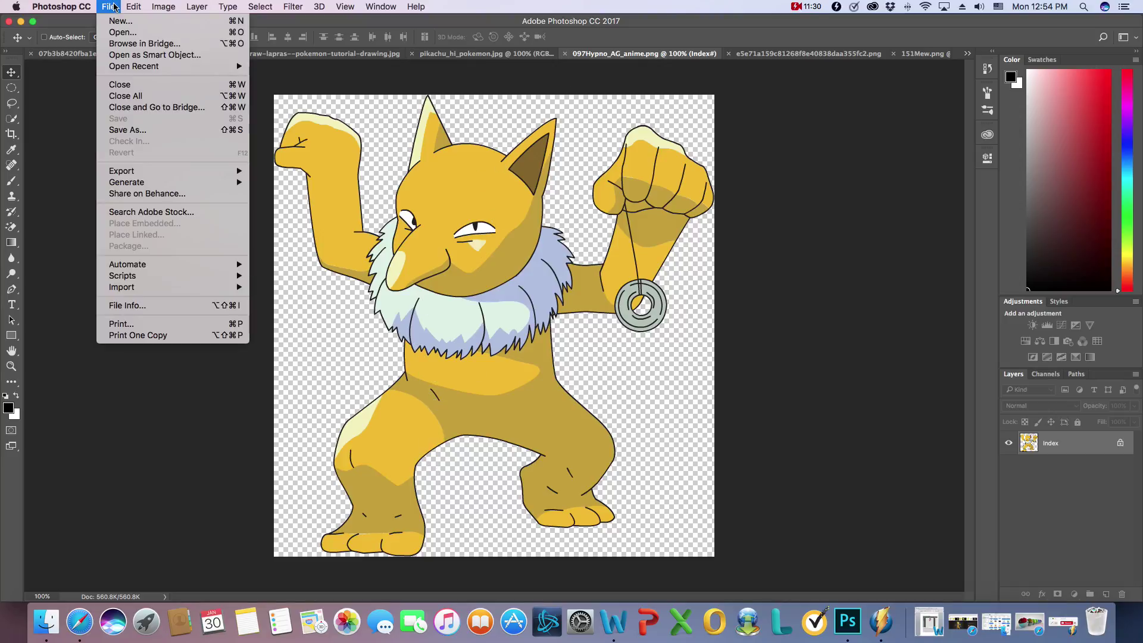
pyautogui.moveTo(149, 172)
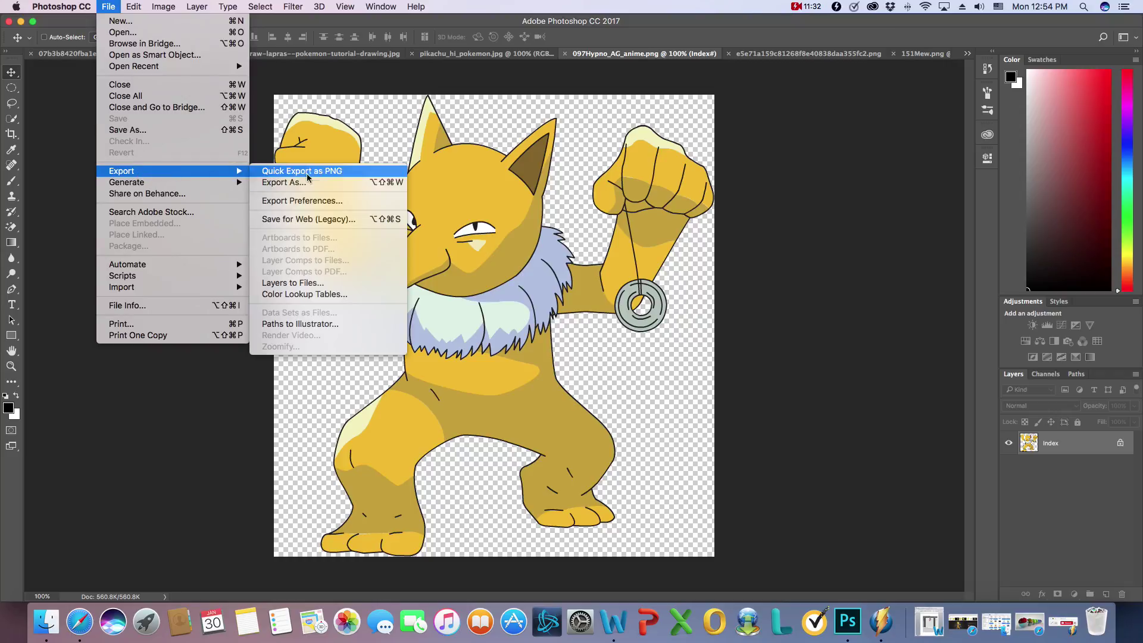
pyautogui.click(285, 182)
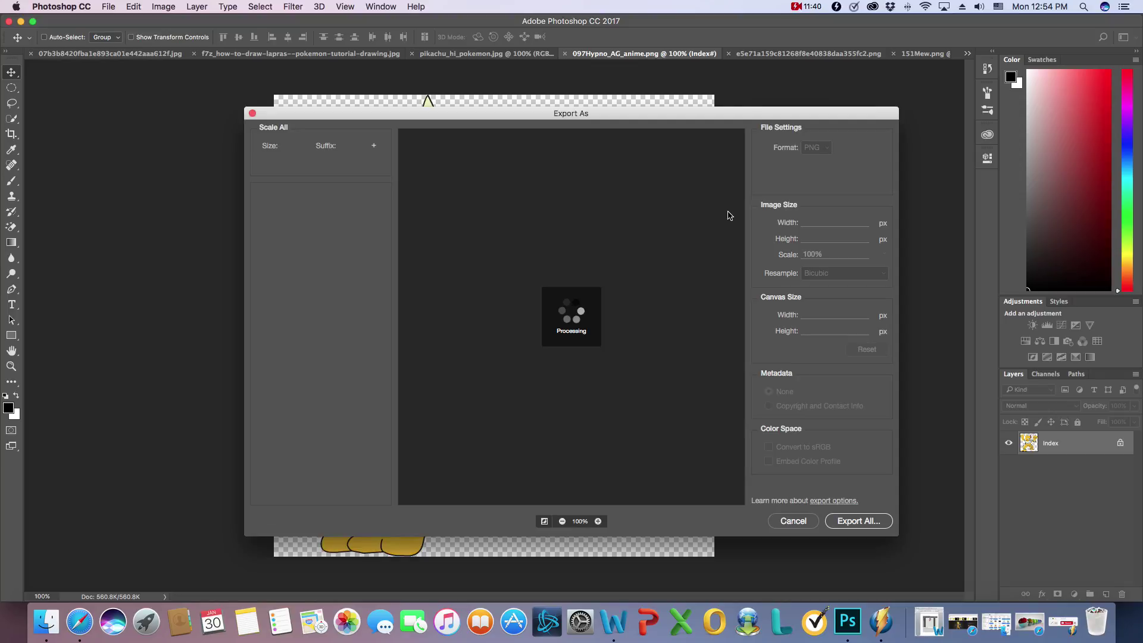
pyautogui.click(831, 151)
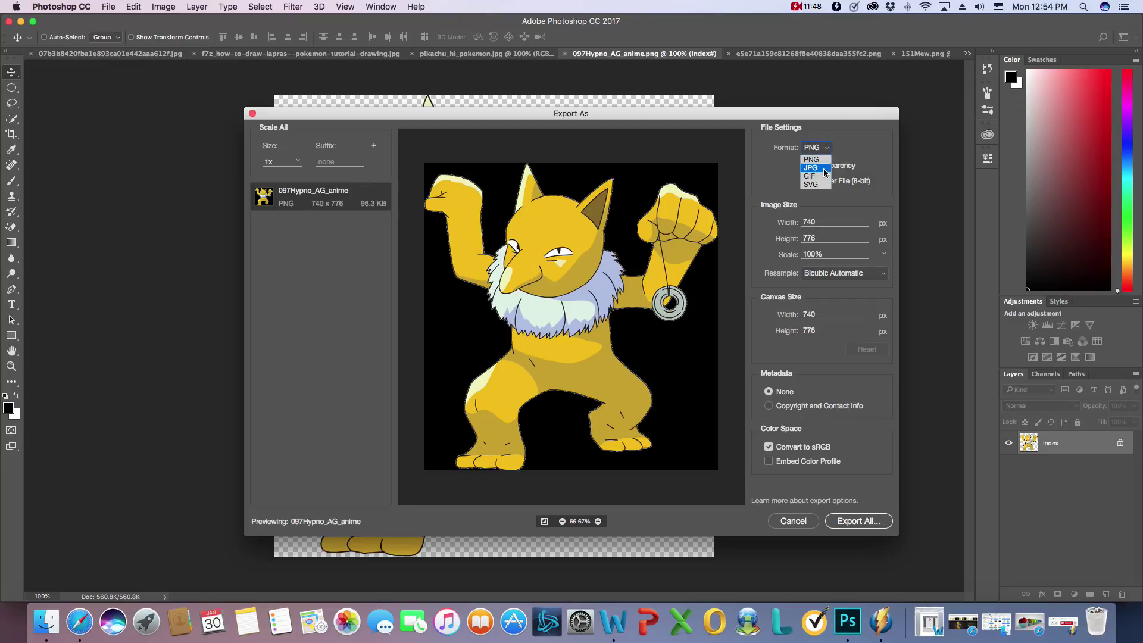
pyautogui.click(816, 159)
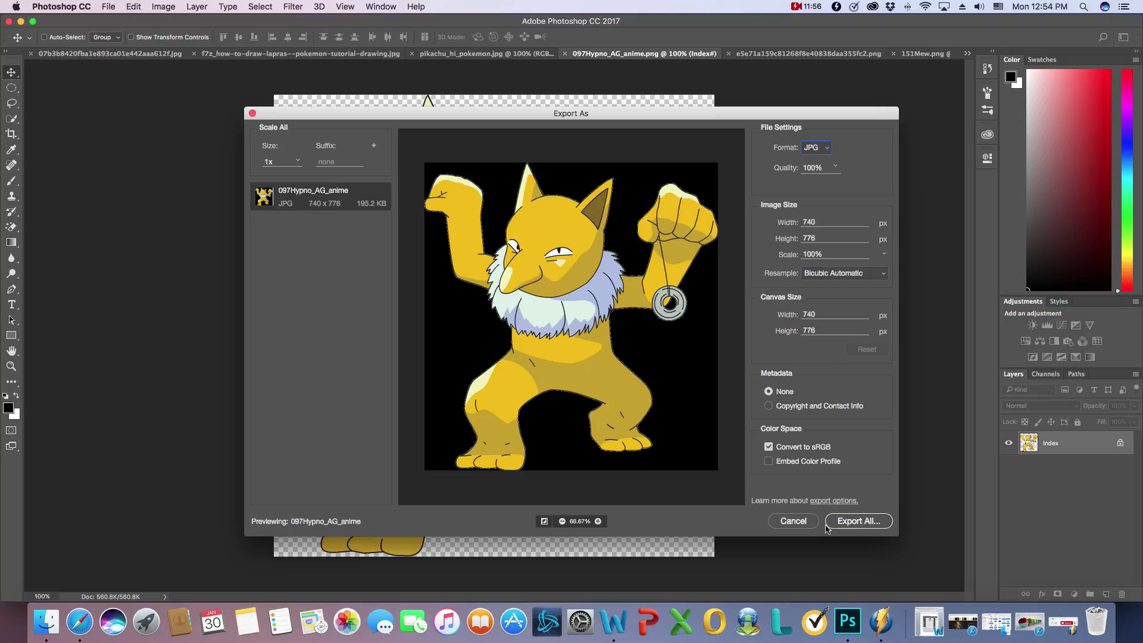
pyautogui.click(850, 522)
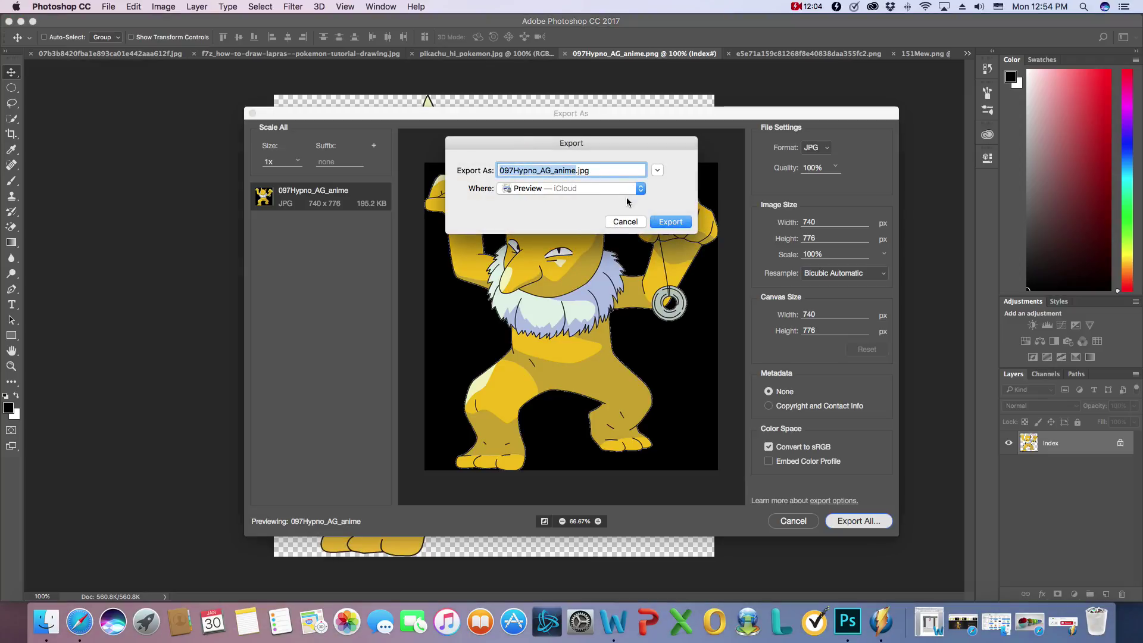
pyautogui.click(633, 188)
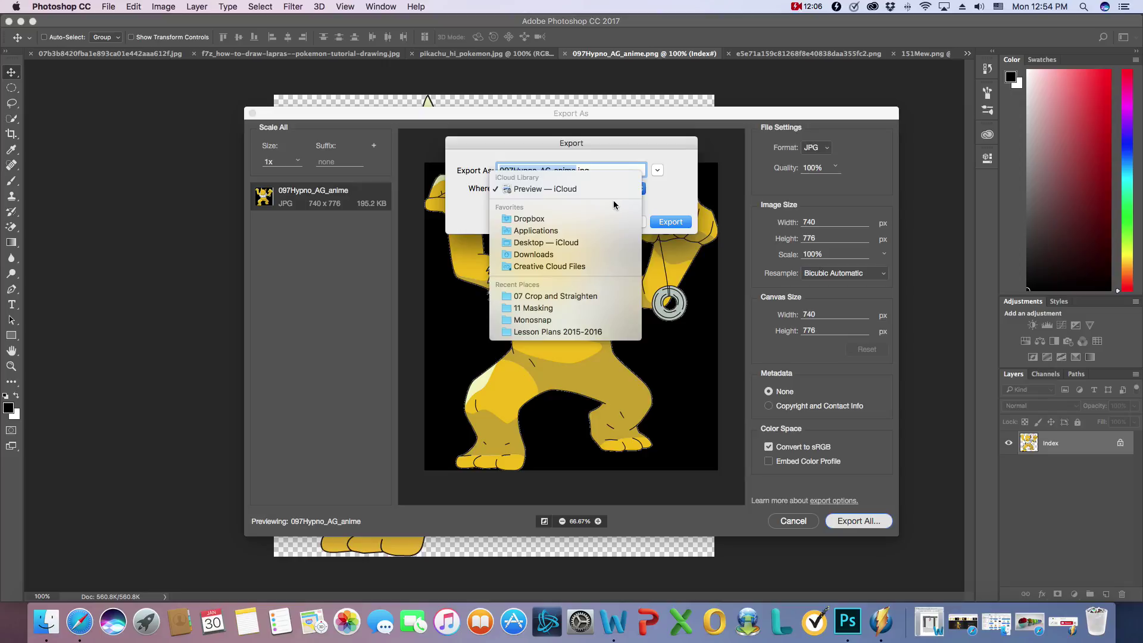
pyautogui.click(572, 249)
pyautogui.click(667, 223)
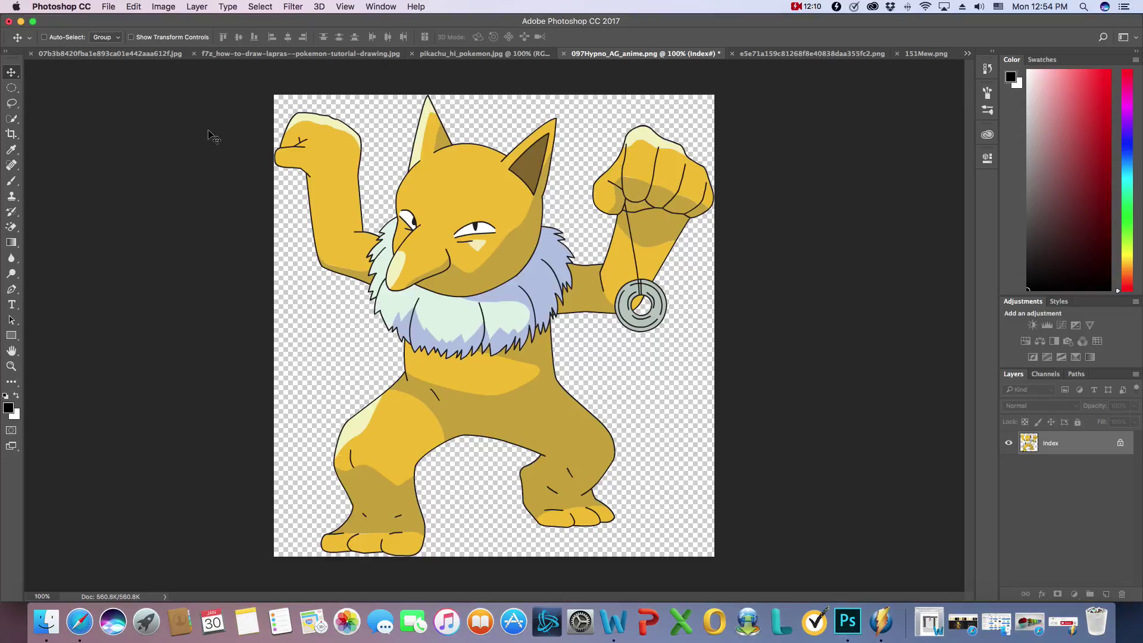
# Close the Hypno document without saving its changes and switch to the Mewtwo document
pyautogui.click(563, 54)
pyautogui.click(560, 211)
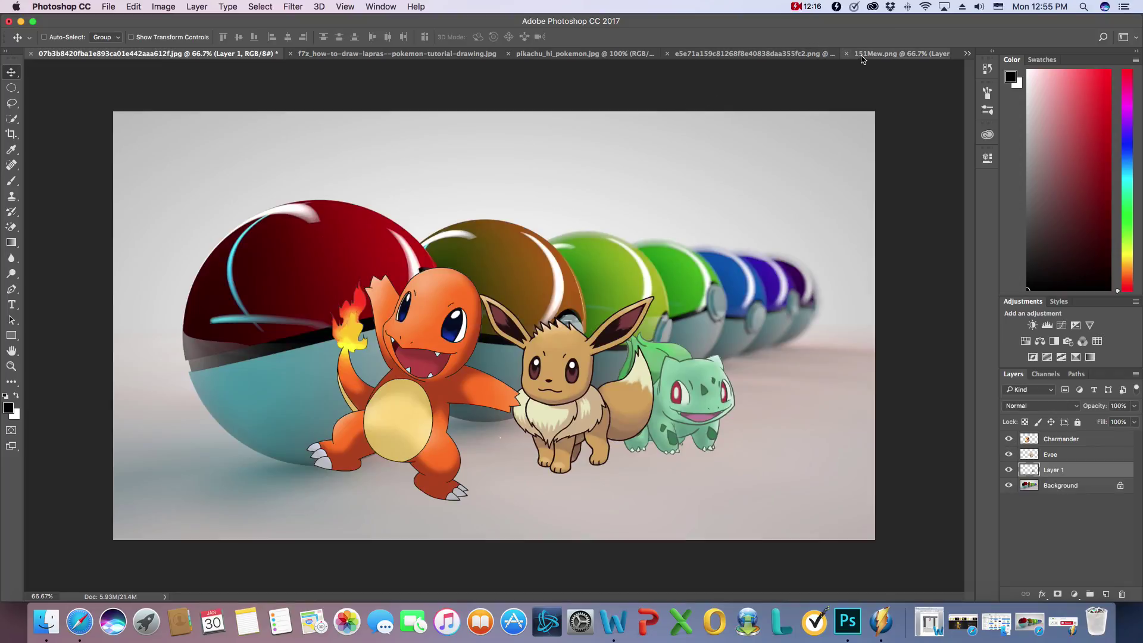
pyautogui.click(883, 53)
pyautogui.click(720, 55)
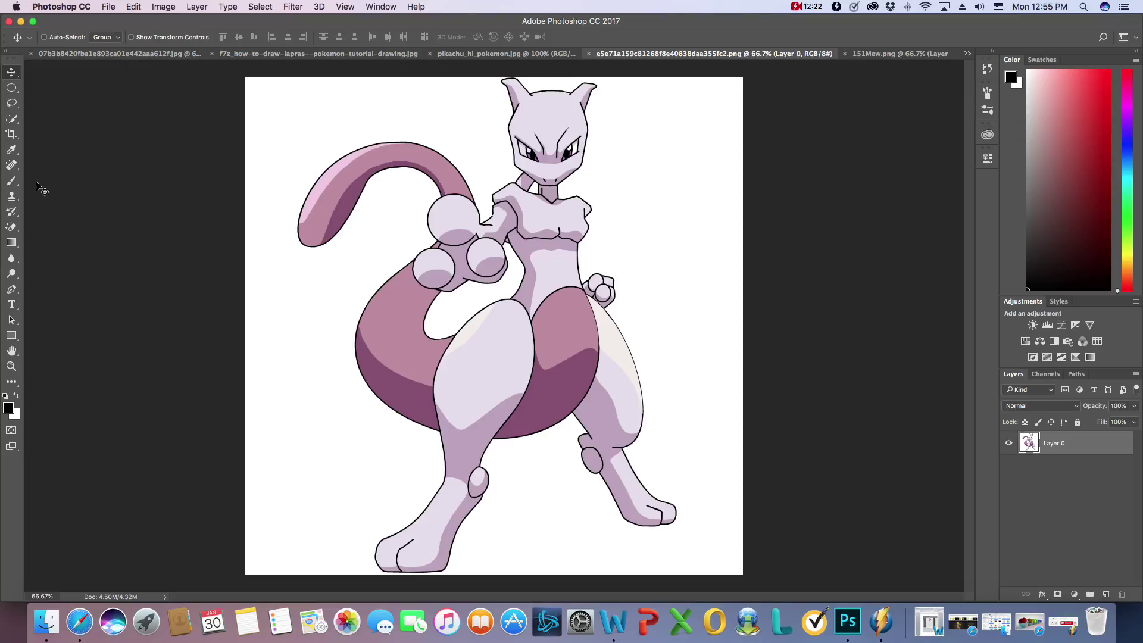
# Select Mewtwo by inverting a Magic Wand selection of the white background at tolerance 32, and move the figure into the Poké Ball composition
pyautogui.click(18, 122)
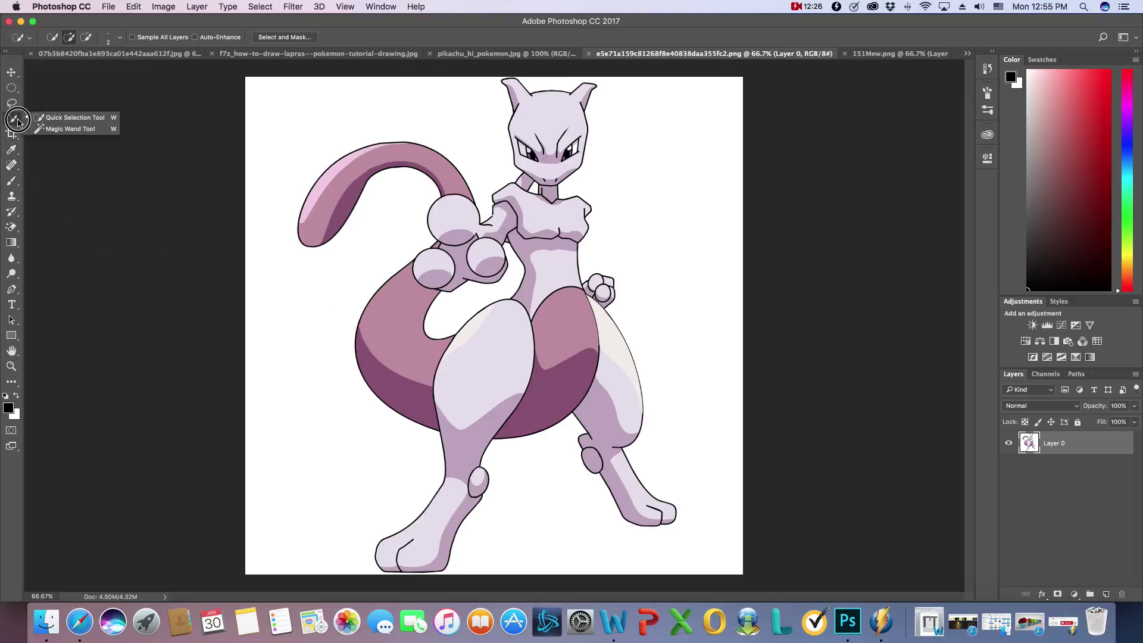
pyautogui.click(50, 130)
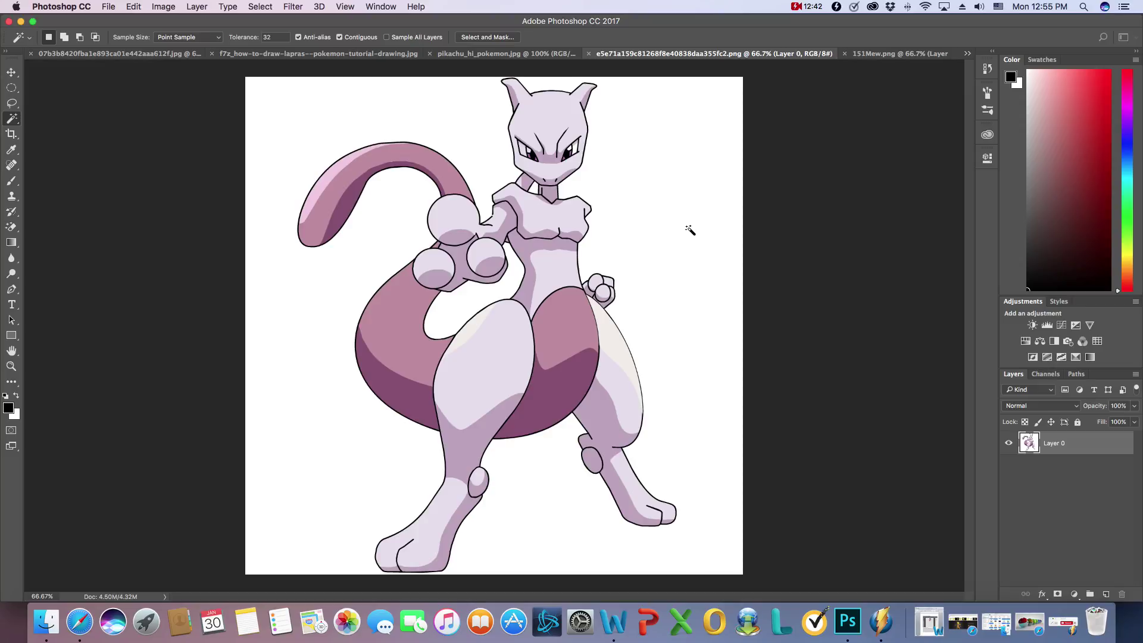
pyautogui.click(677, 375)
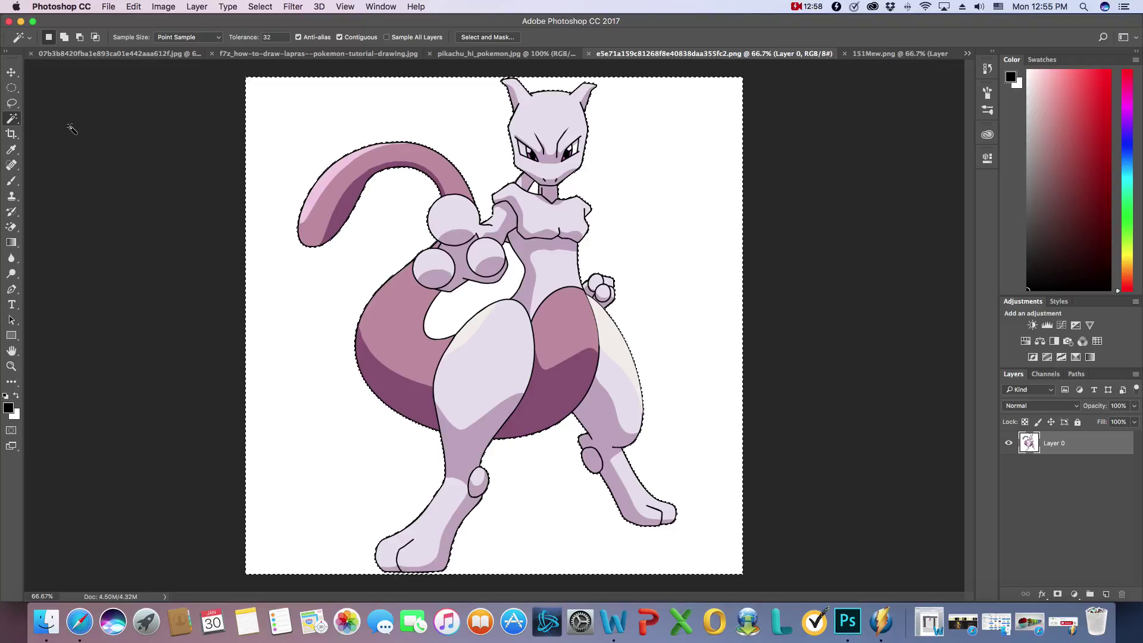
pyautogui.click(260, 6)
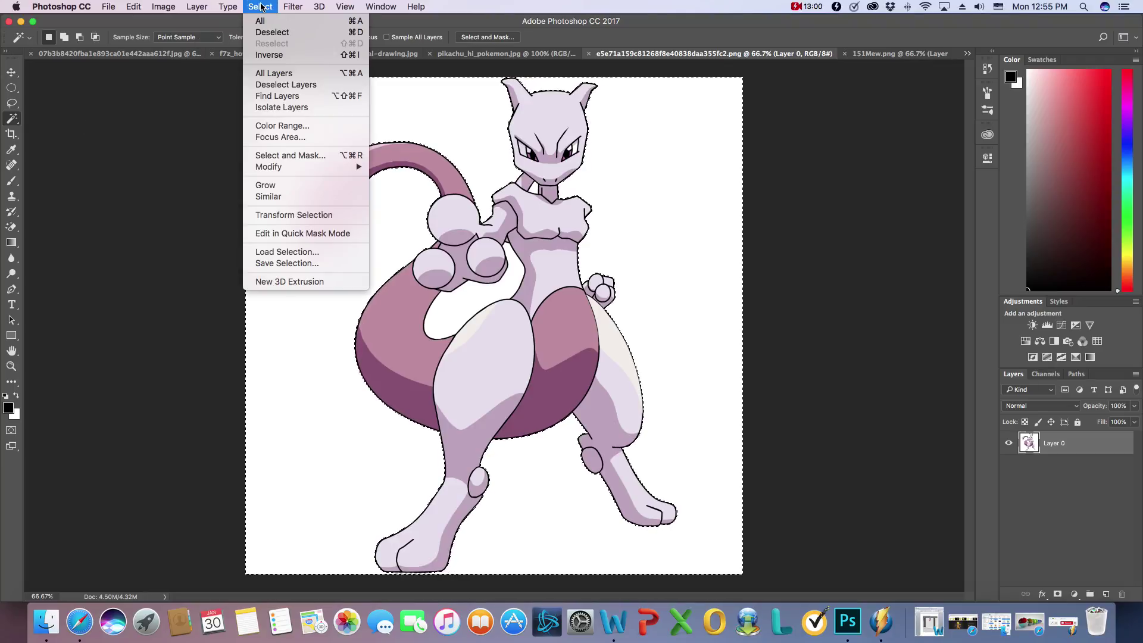
pyautogui.click(264, 55)
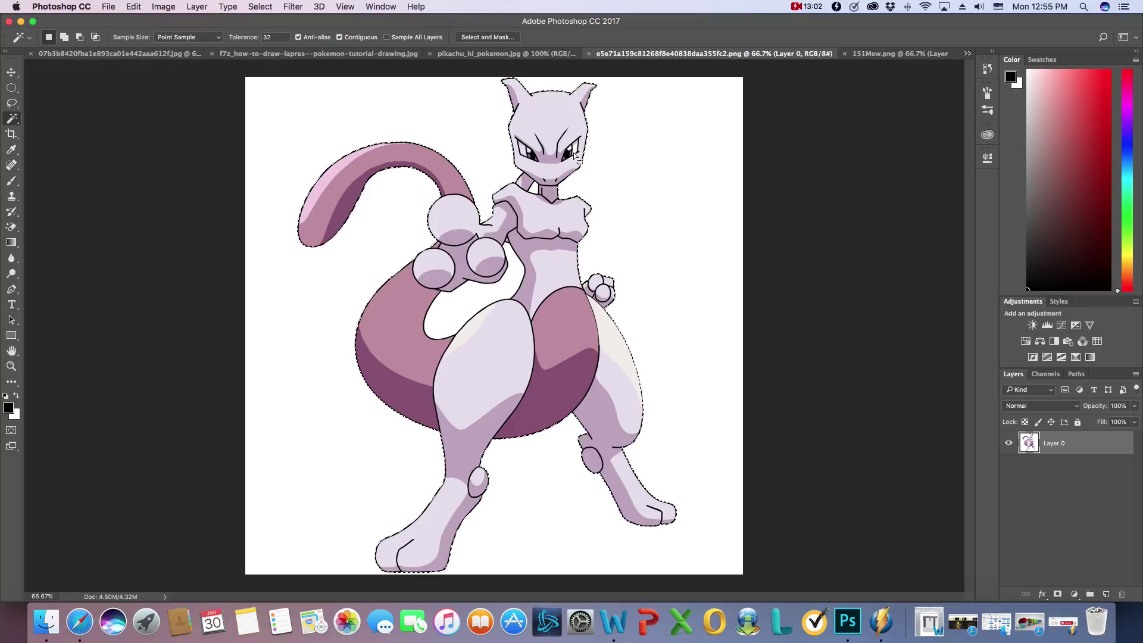
pyautogui.press('v')
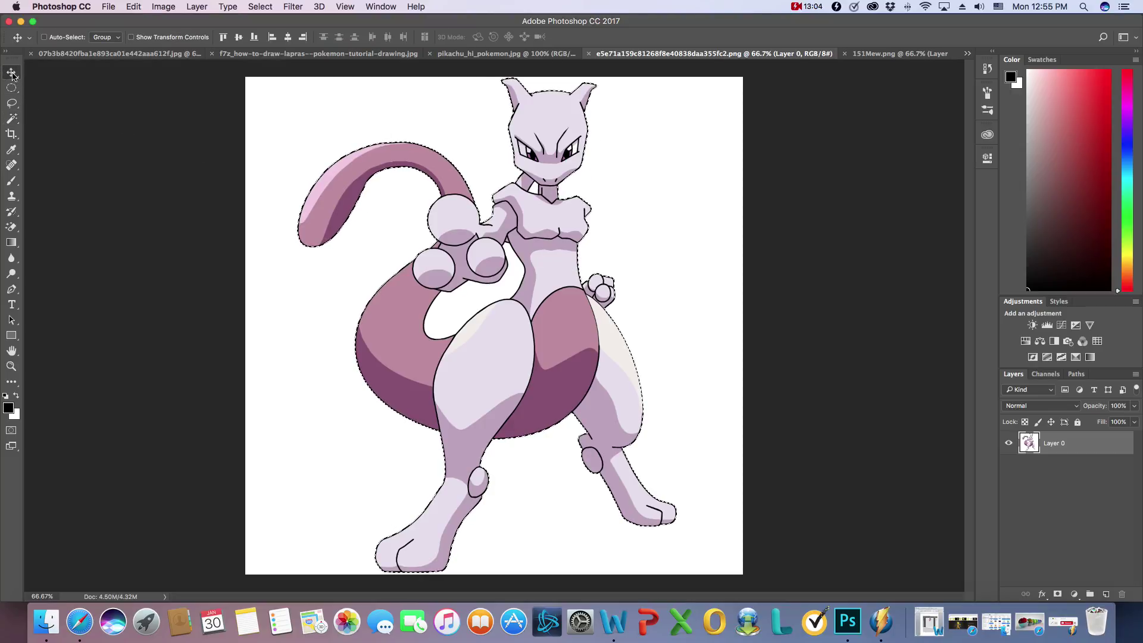
pyautogui.moveTo(534, 373); pyautogui.dragTo(751, 421)
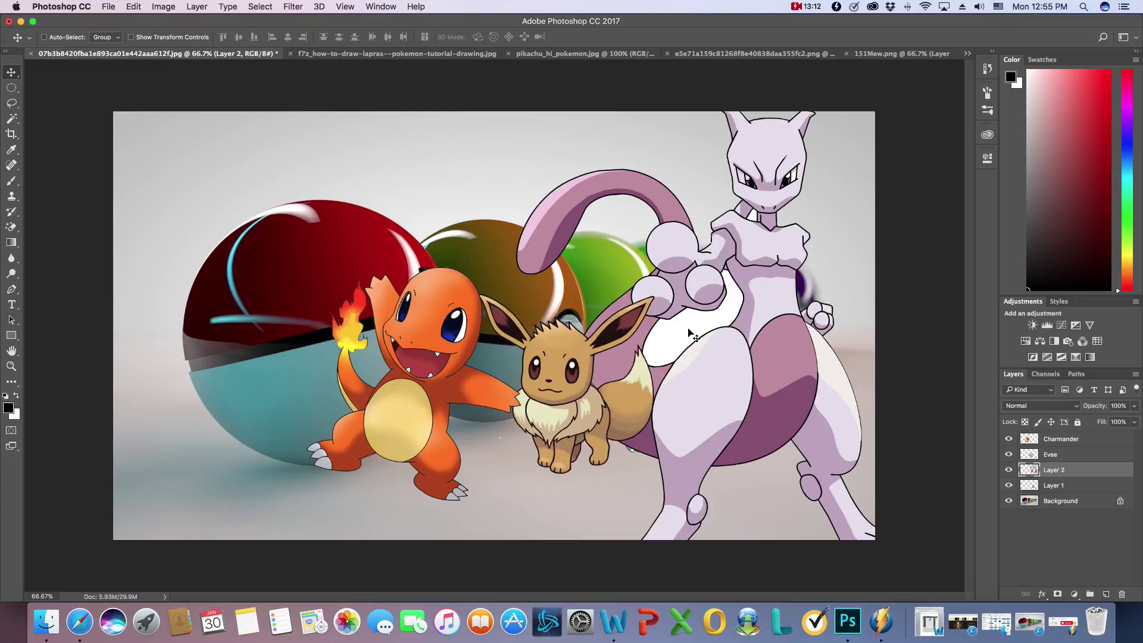
# Shift Mewtwo up and left, and erase the enclosed white area between its arm and tail with the Magic Eraser at tolerance 32
pyautogui.moveTo(724, 378); pyautogui.dragTo(673, 322)
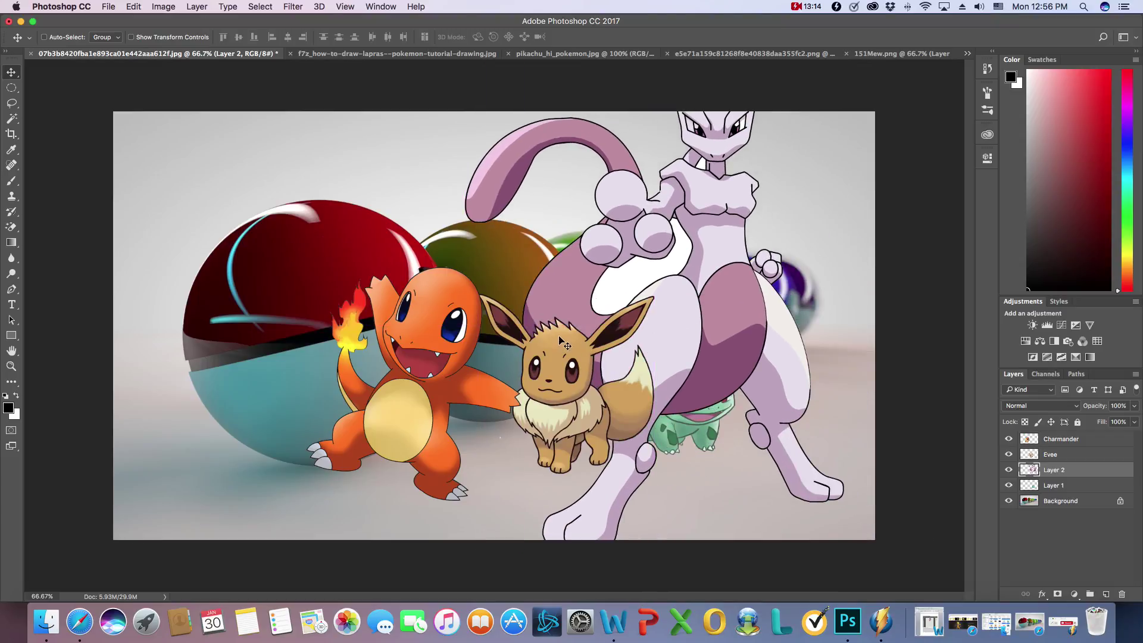
pyautogui.click(11, 227)
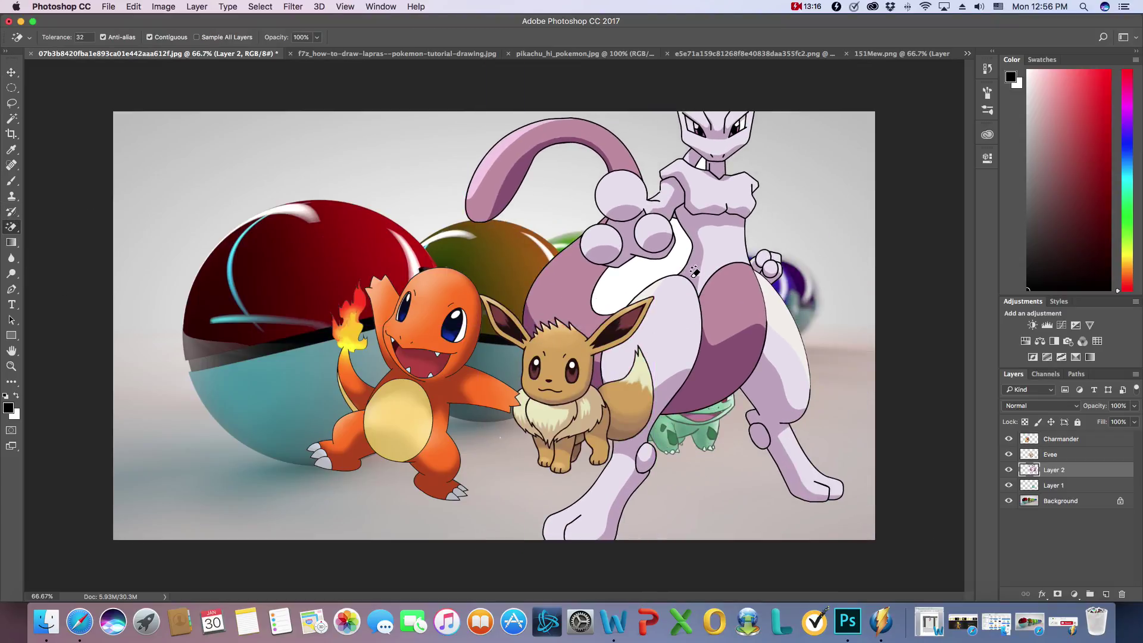
pyautogui.click(655, 281)
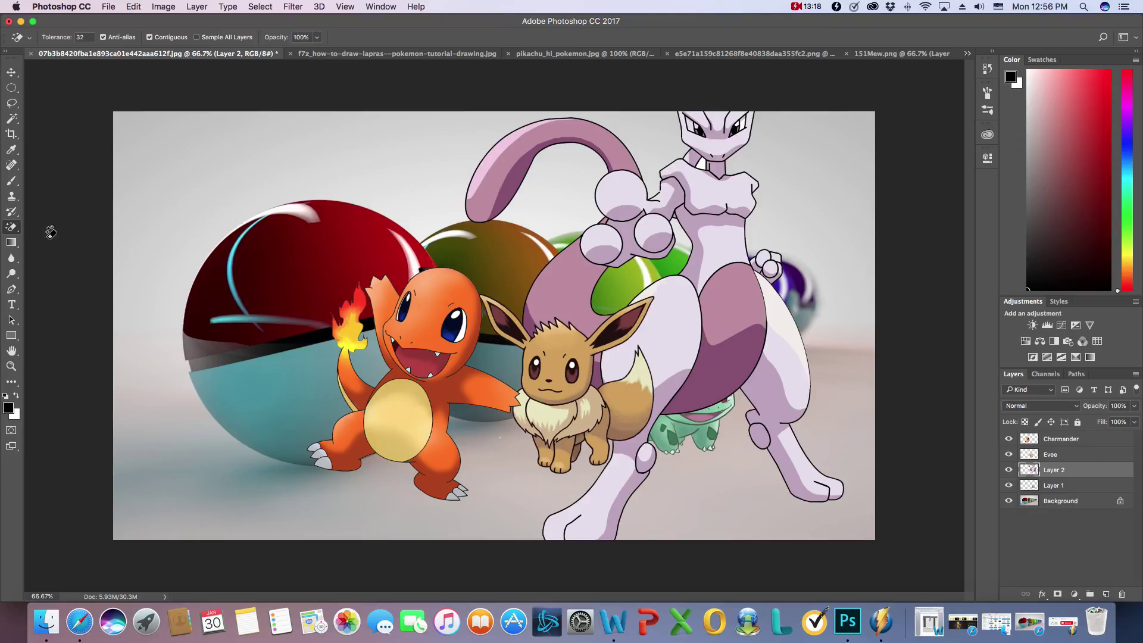
pyautogui.click(11, 72)
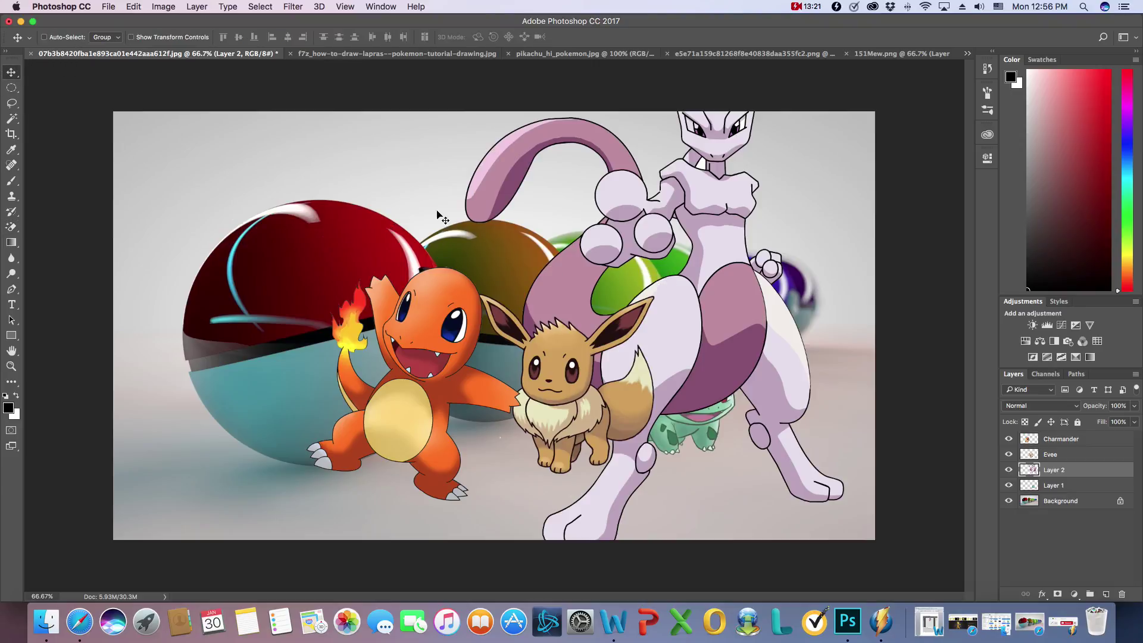
# Scale Mewtwo down to about 38% with Free Transform and place it beside Bulbasaur, in front of the farthest Poké Balls
pyautogui.click(131, 7)
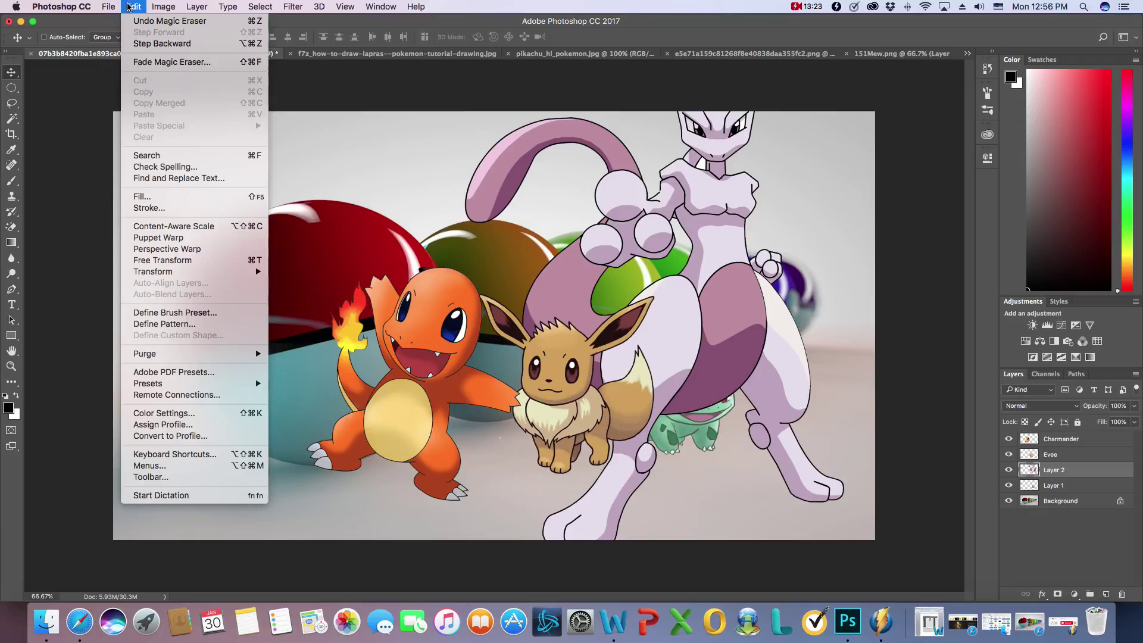
pyautogui.click(196, 260)
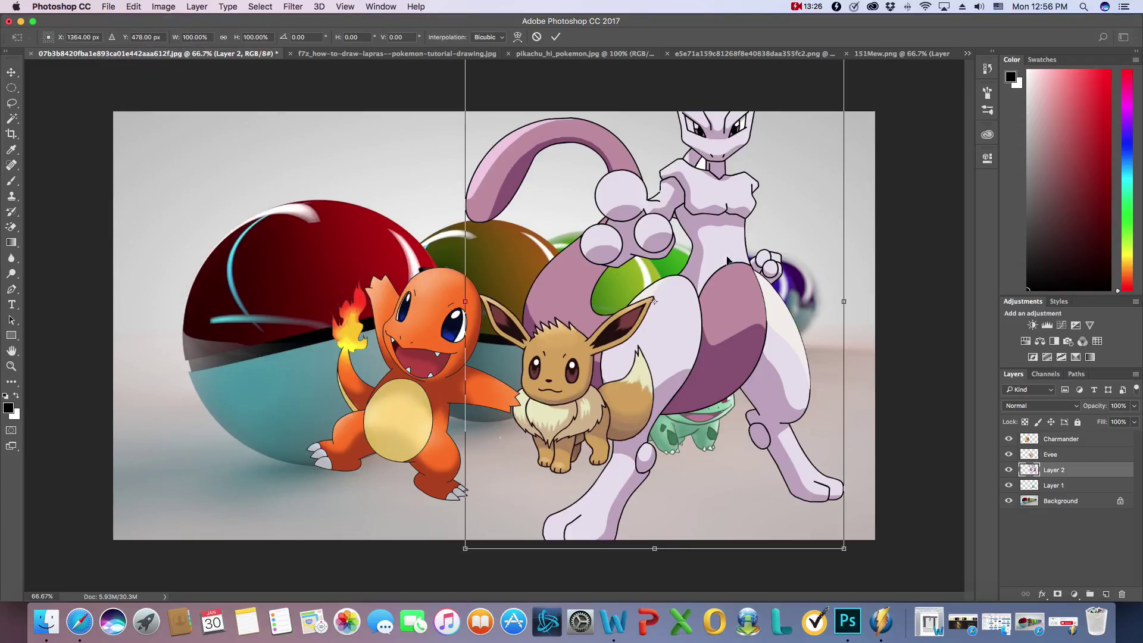
pyautogui.moveTo(845, 553); pyautogui.dragTo(665, 410)
pyautogui.moveTo(630, 217); pyautogui.dragTo(746, 353)
pyautogui.moveTo(817, 519); pyautogui.dragTo(718, 384)
pyautogui.moveTo(690, 333); pyautogui.dragTo(771, 402)
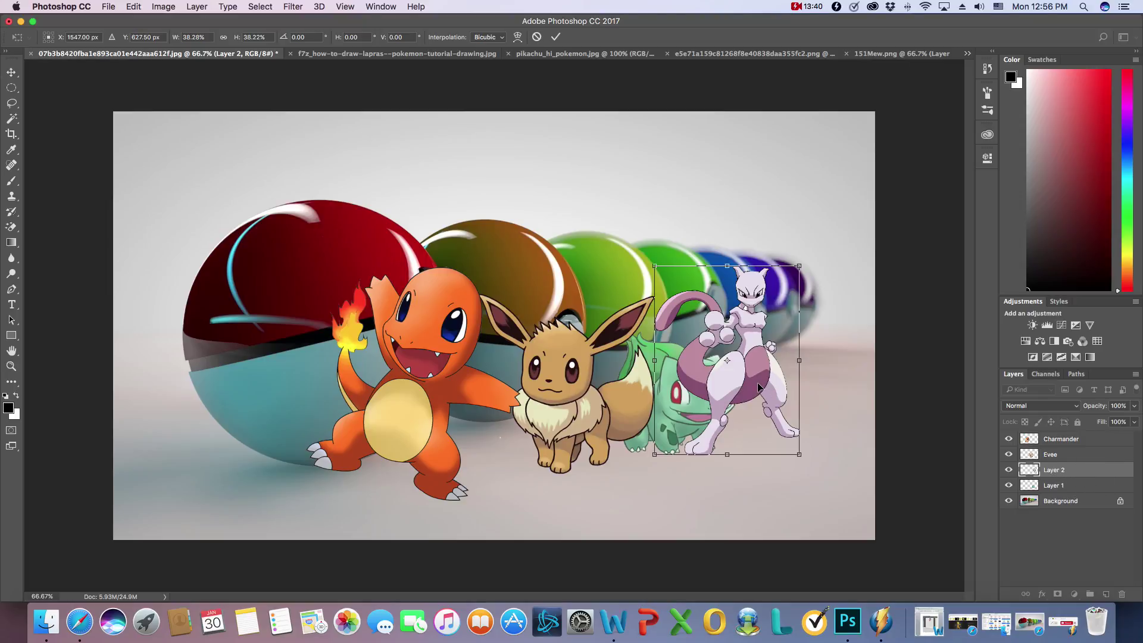
pyautogui.press('Return')
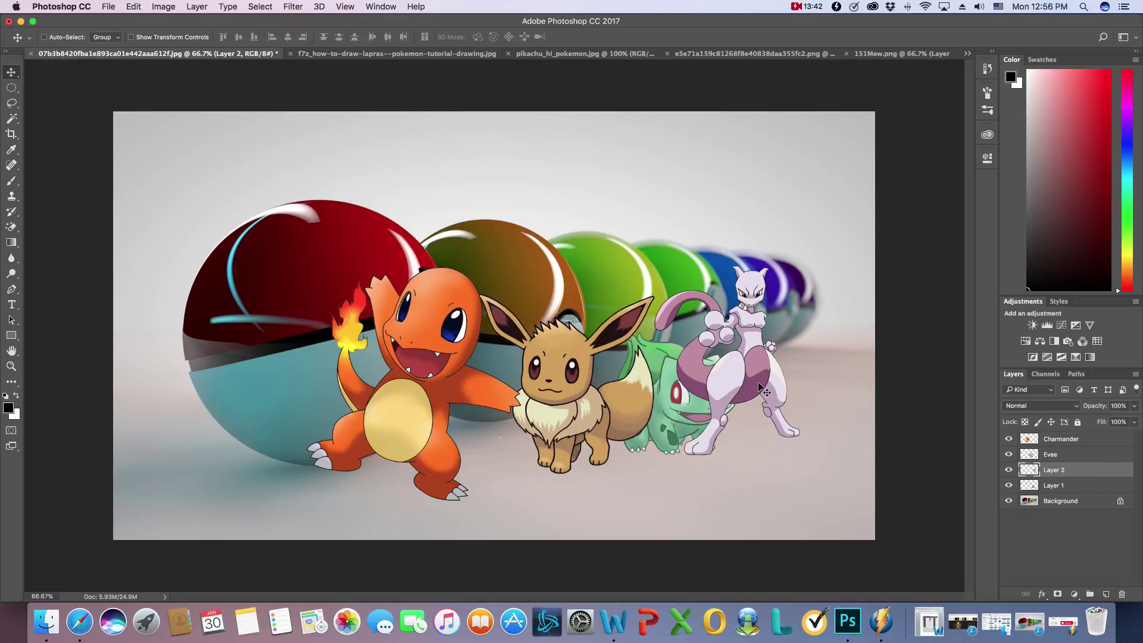
# Move Mewtwo's layer beneath Bulbasaur's layer and position Mewtwo just behind Bulbasaur
pyautogui.moveTo(1102, 470); pyautogui.dragTo(1098, 491)
pyautogui.moveTo(776, 382)
pyautogui.mouseDown()
pyautogui.moveTo(770, 357)
pyautogui.moveTo(765, 375)
pyautogui.mouseUp()
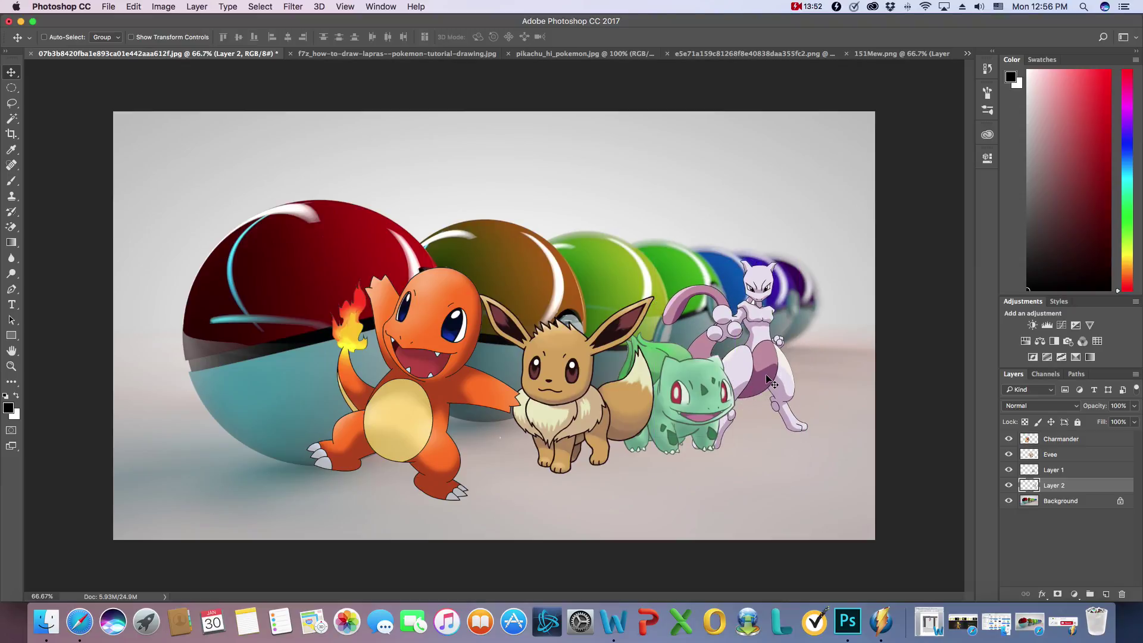
pyautogui.moveTo(766, 374); pyautogui.dragTo(731, 374)
pyautogui.click(773, 372)
pyautogui.click(759, 383)
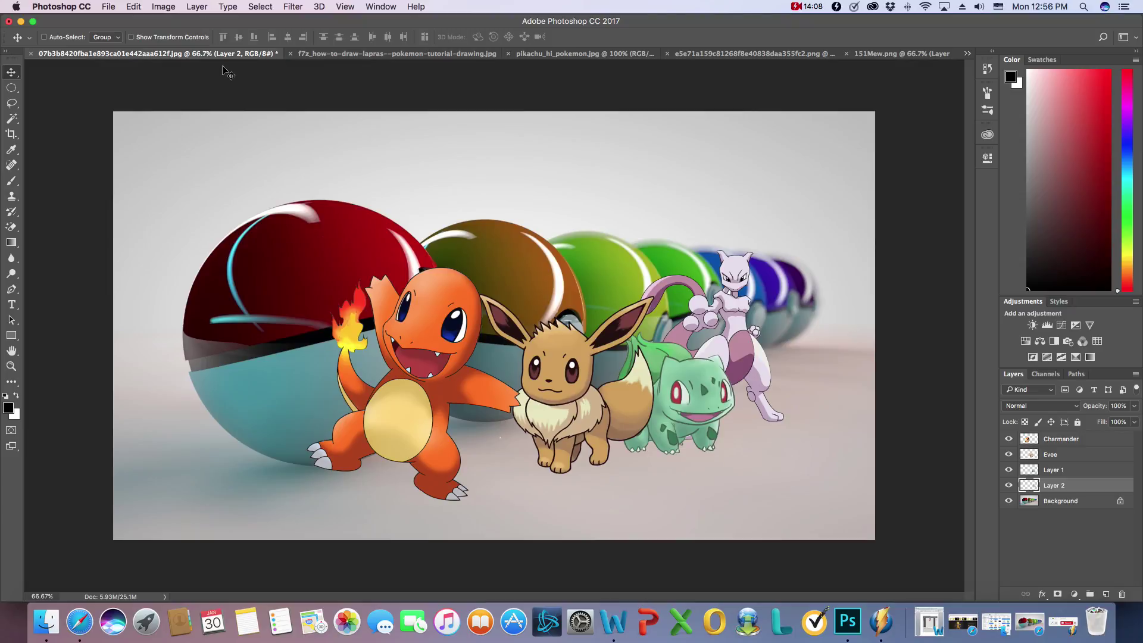
# Shrink Mewtwo slightly further with Free Transform and adjust its position behind Bulbasaur
pyautogui.click(135, 7)
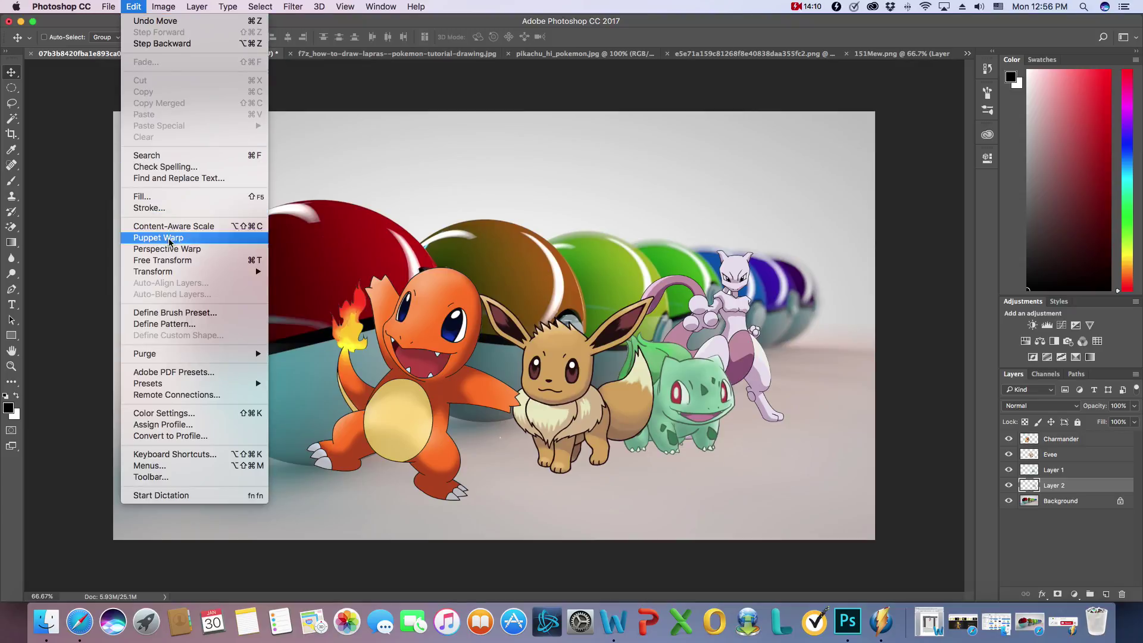
pyautogui.click(174, 261)
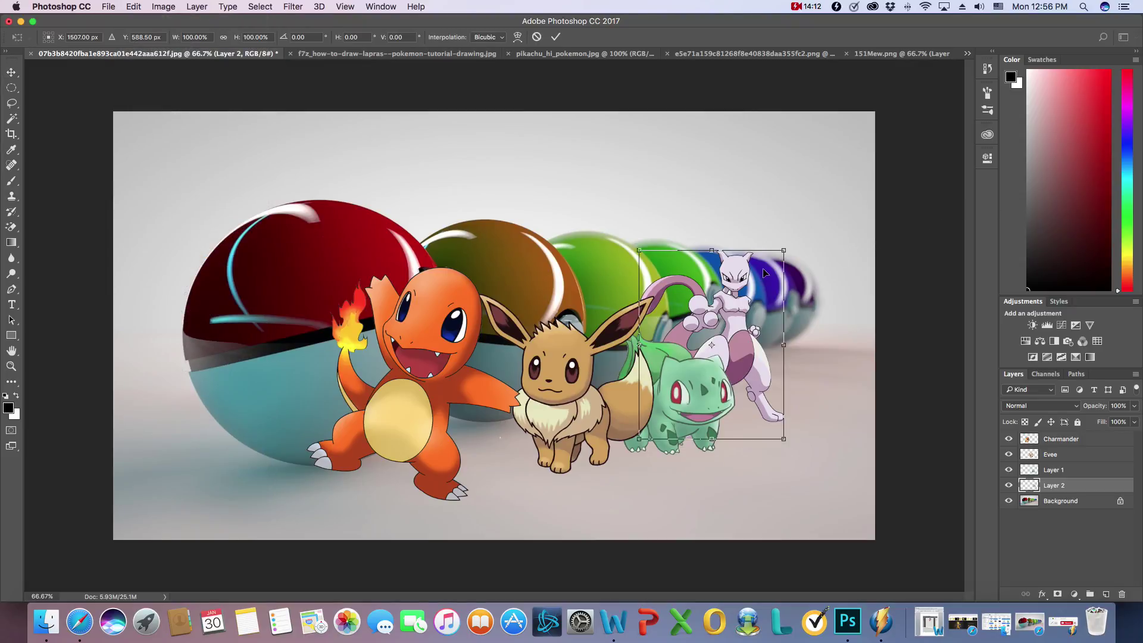
pyautogui.moveTo(783, 250); pyautogui.dragTo(770, 267)
pyautogui.moveTo(743, 321); pyautogui.dragTo(754, 315)
pyautogui.press('Return')
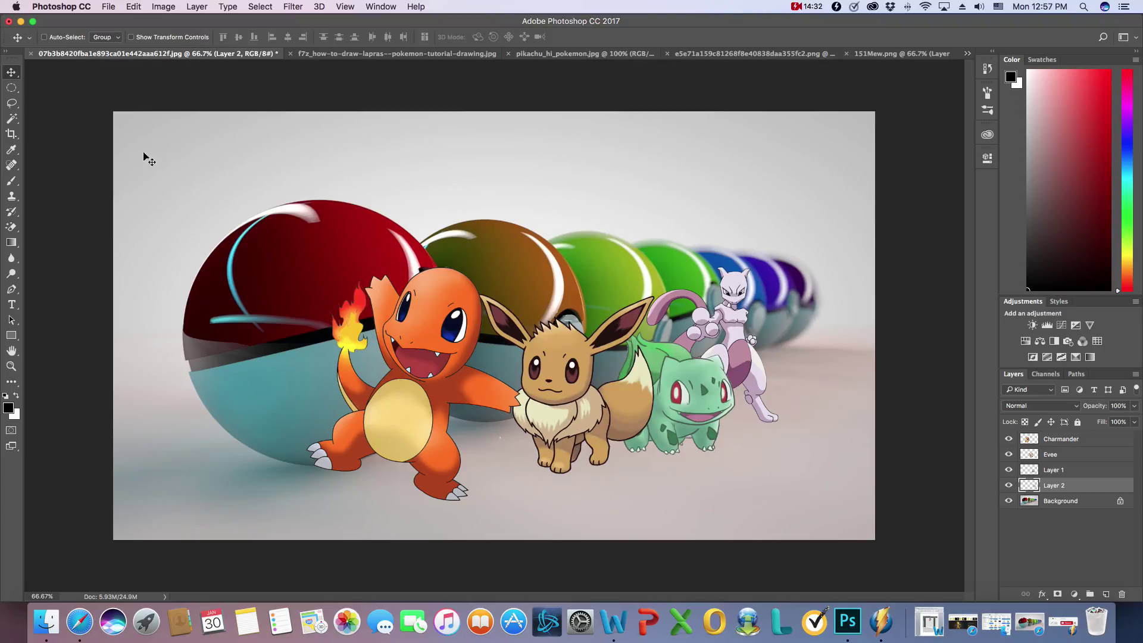
# Save the composition to the Desktop as Pokemon.psd in Photoshop format with layers kept
pyautogui.click(107, 6)
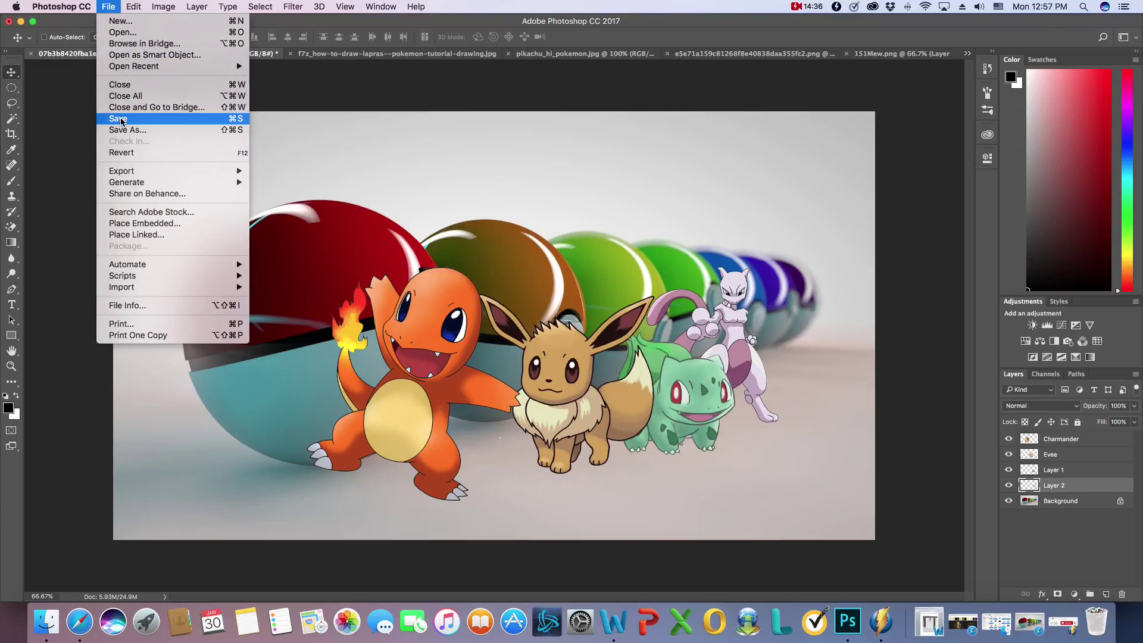
pyautogui.click(122, 121)
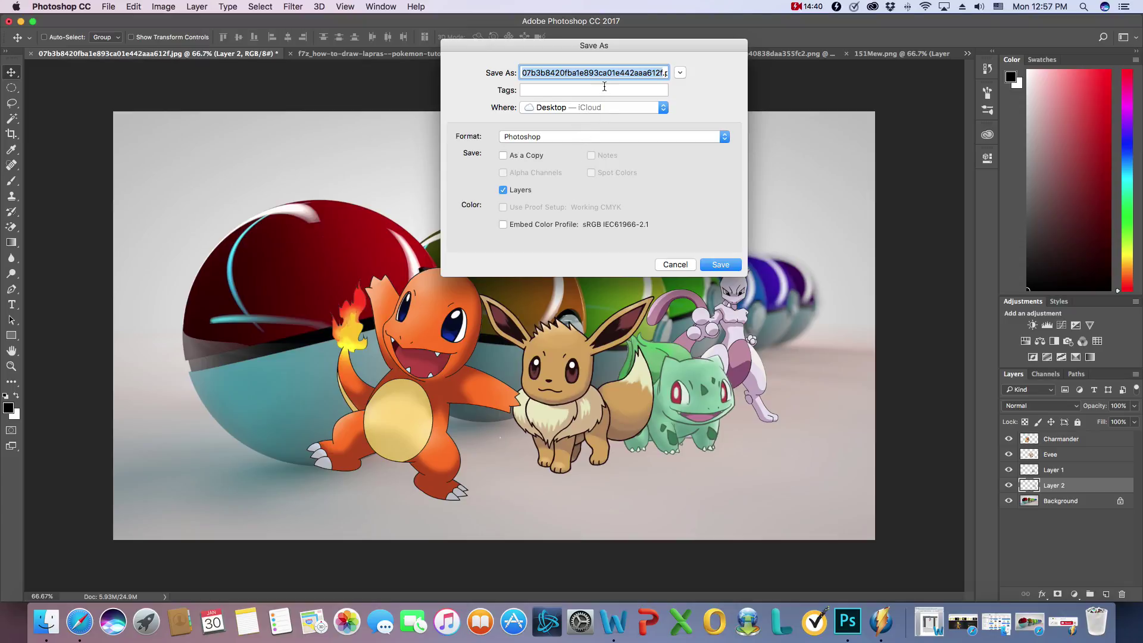
pyautogui.write('Pokemon.psd')
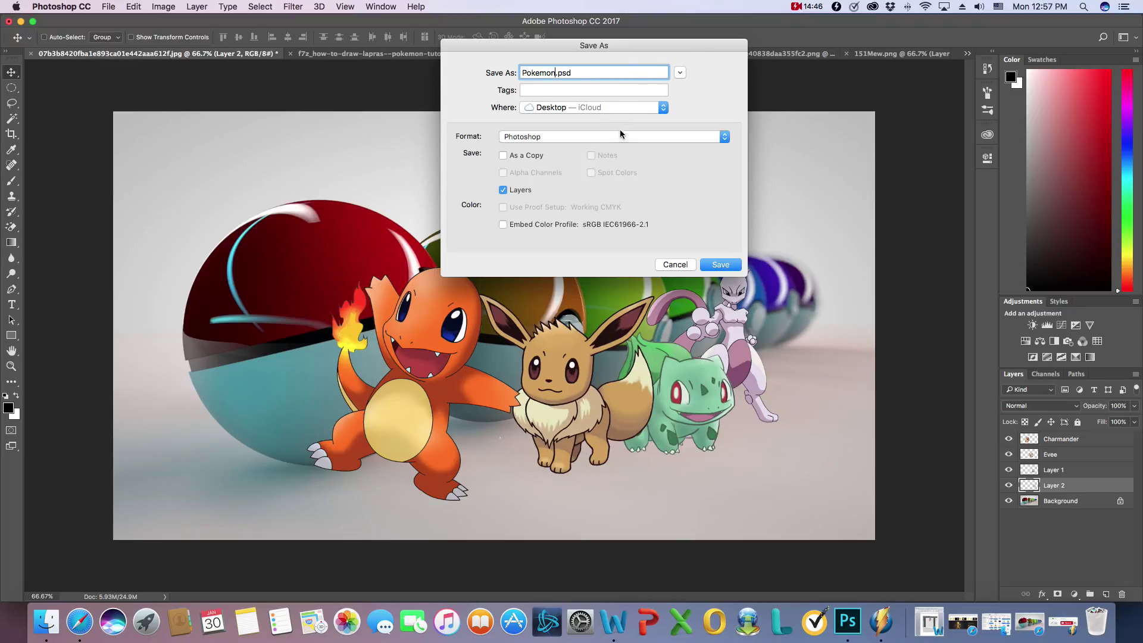
pyautogui.click(720, 265)
pyautogui.click(716, 253)
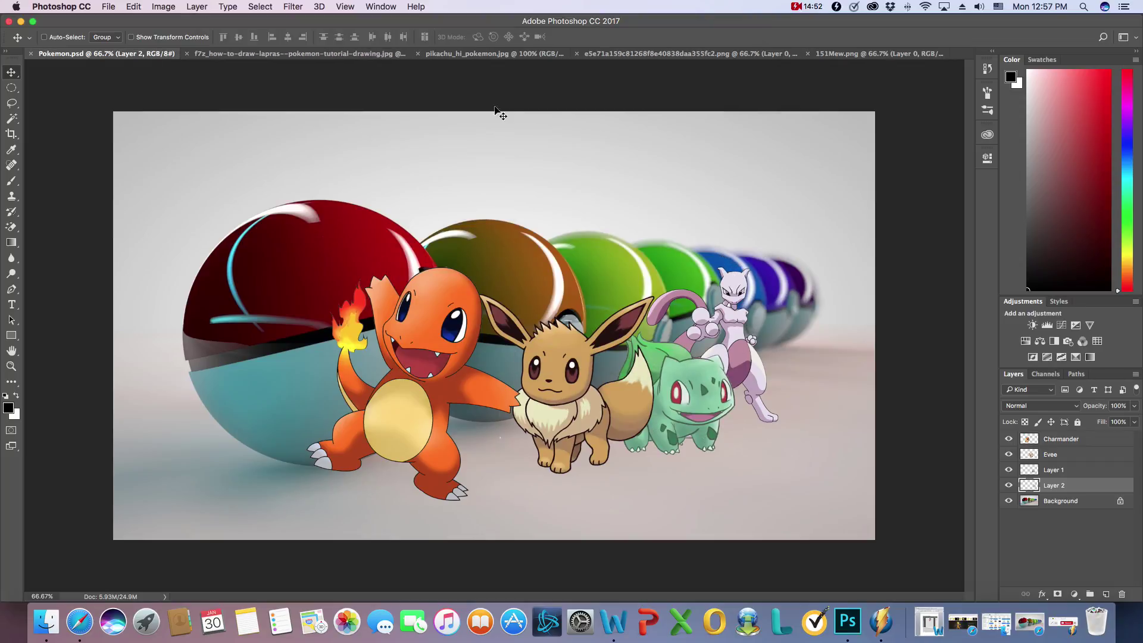
# Look through the open Pikachu, Mewtwo and Mew documents and return to the Pokemon.psd composition
pyautogui.click(465, 55)
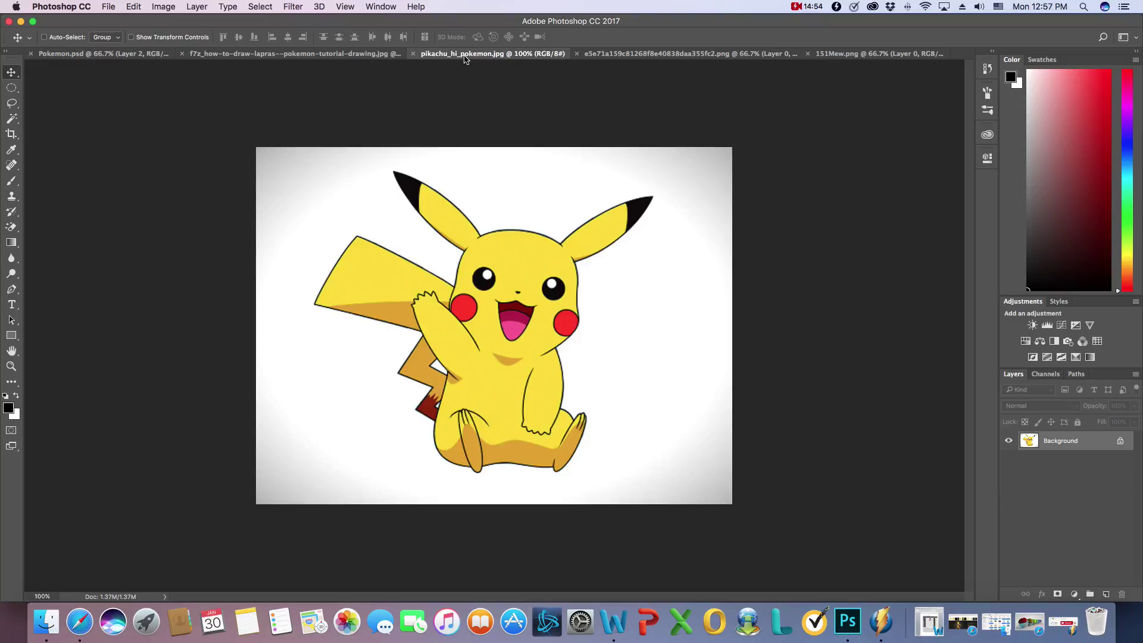
pyautogui.click(649, 57)
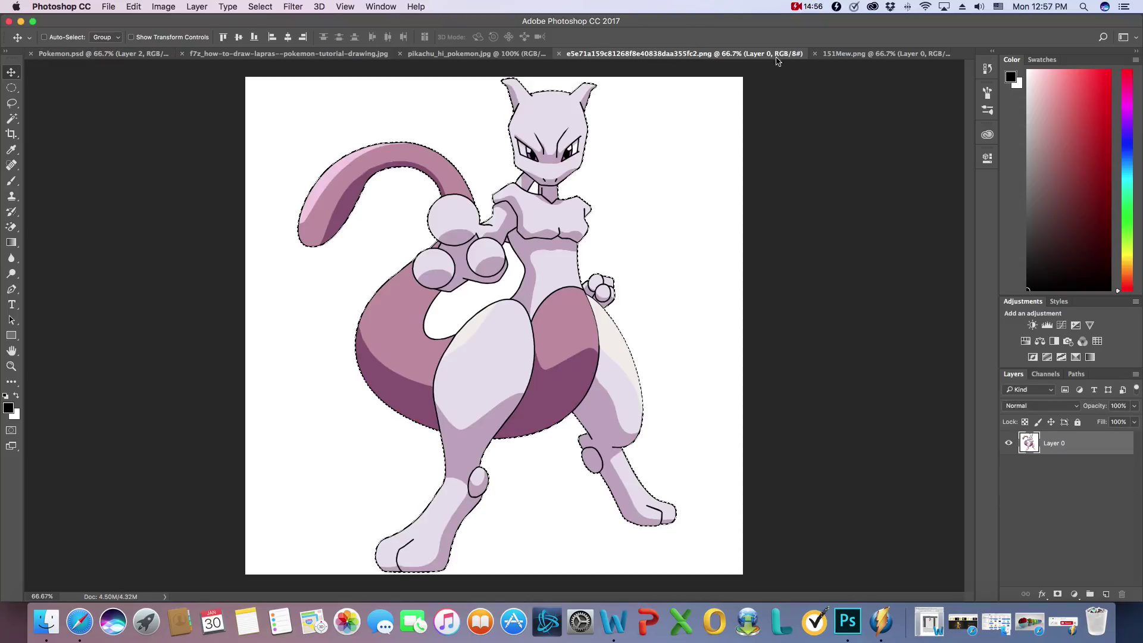
pyautogui.click(830, 55)
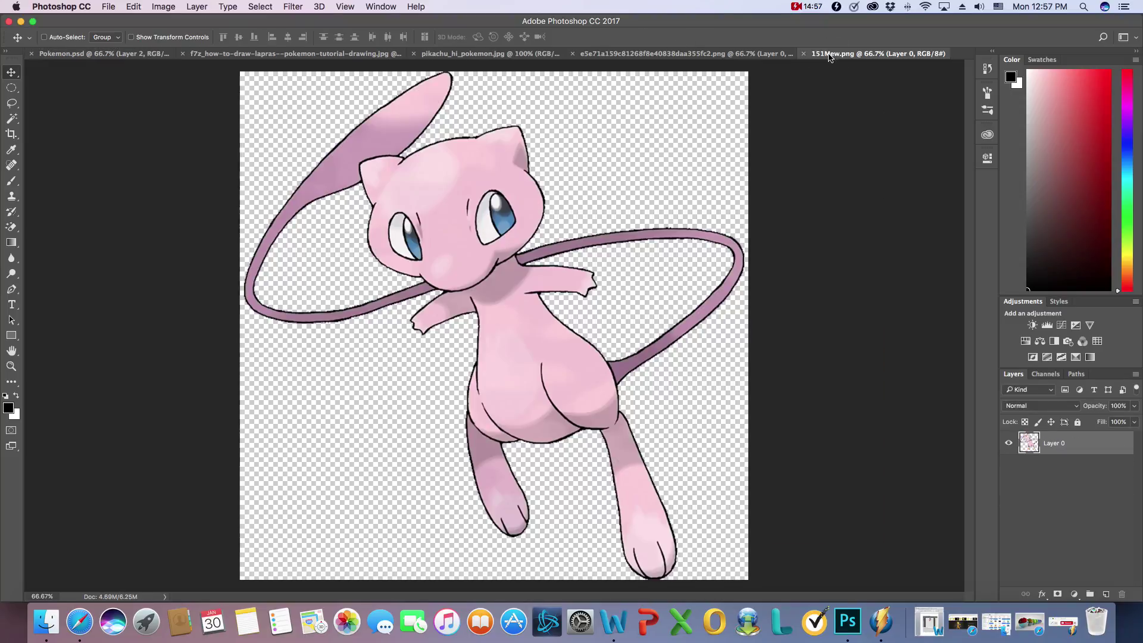
pyautogui.click(528, 58)
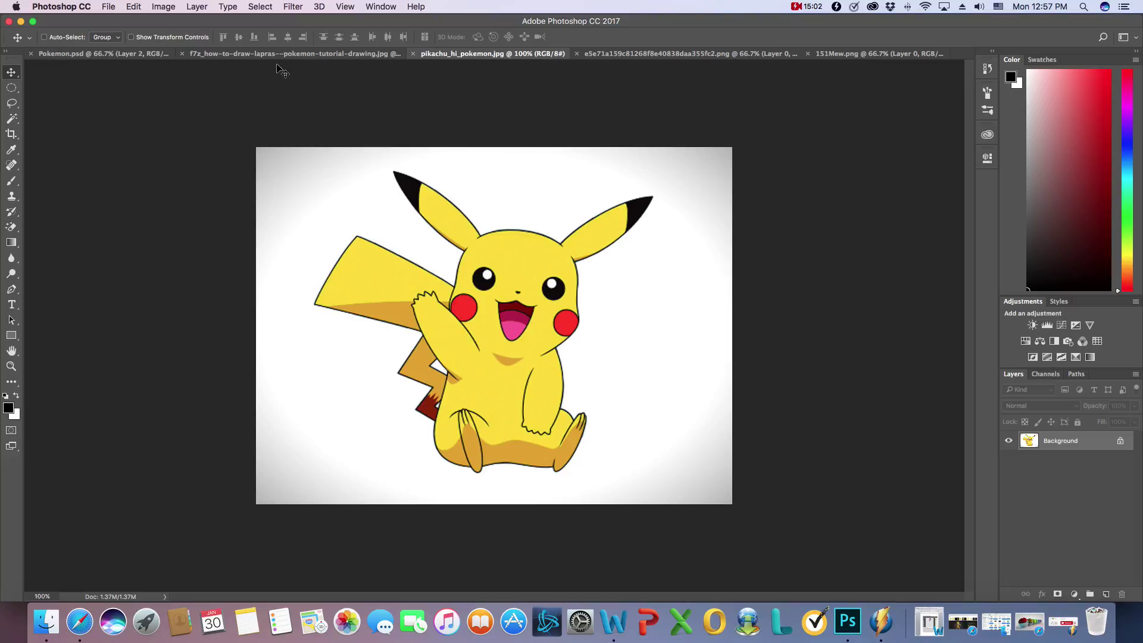
pyautogui.click(145, 54)
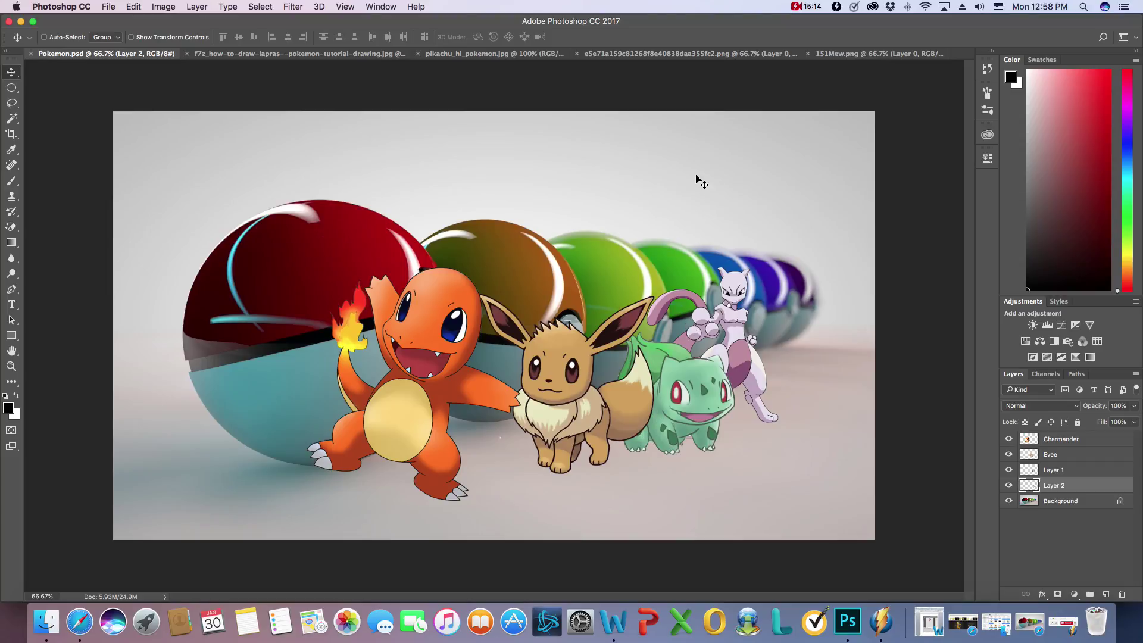
# Switch to the minimized browser window holding the Poké Ball background image
pyautogui.click(1057, 628)
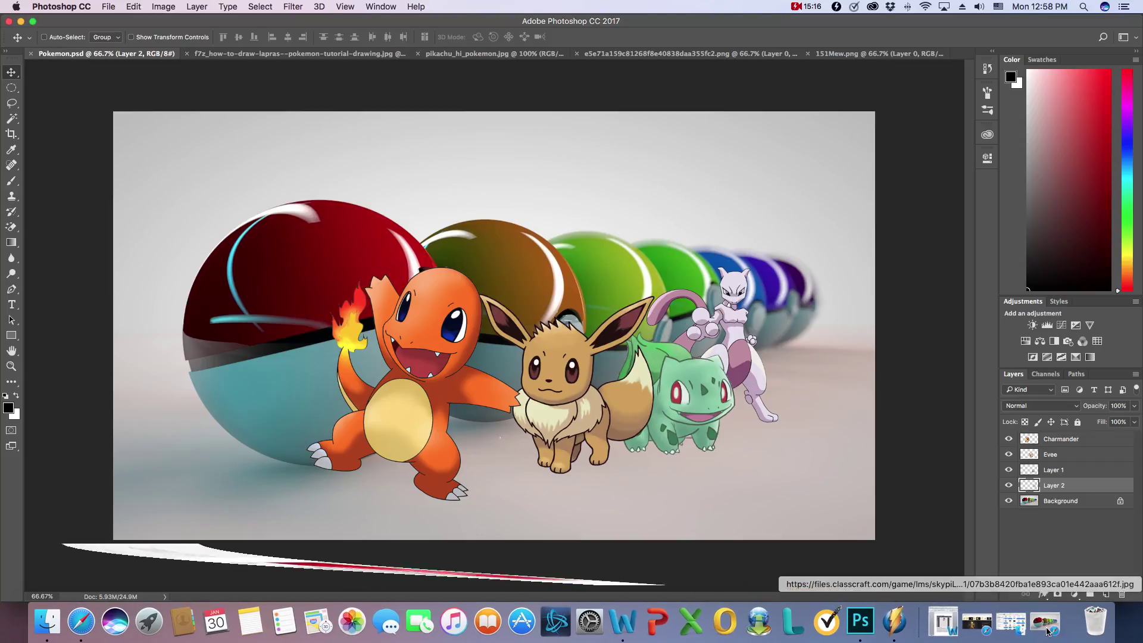